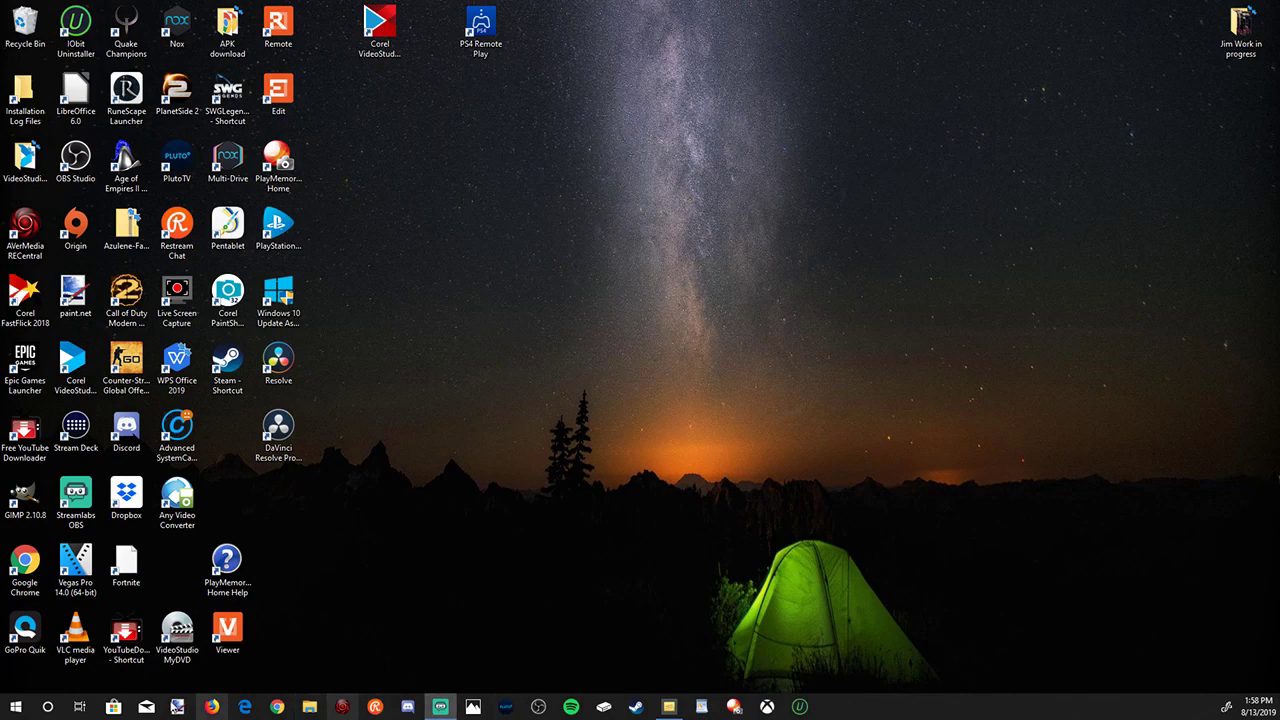
Launch Xbox Console Companion, then Microsoft Store, from the Start menu, and begin a Store search.
{"action": "left_click", "coordinate": [15, 706]}
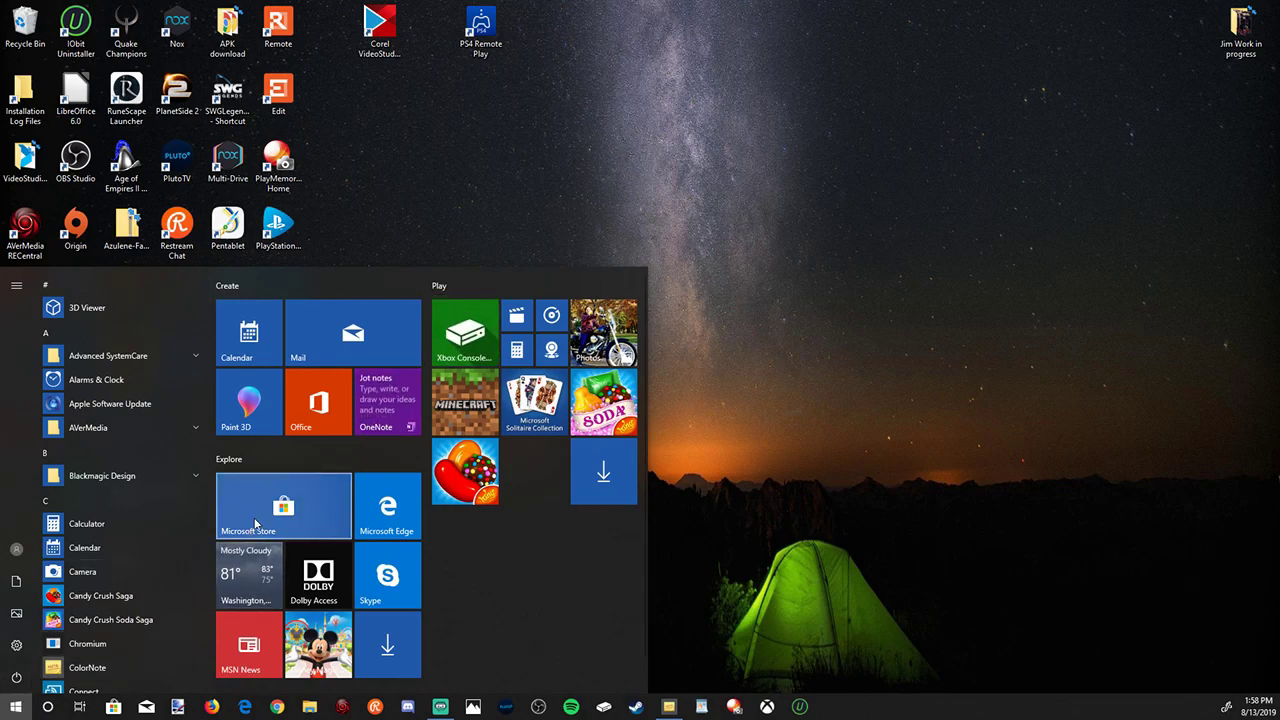
{"action": "left_click", "coordinate": [456, 355]}
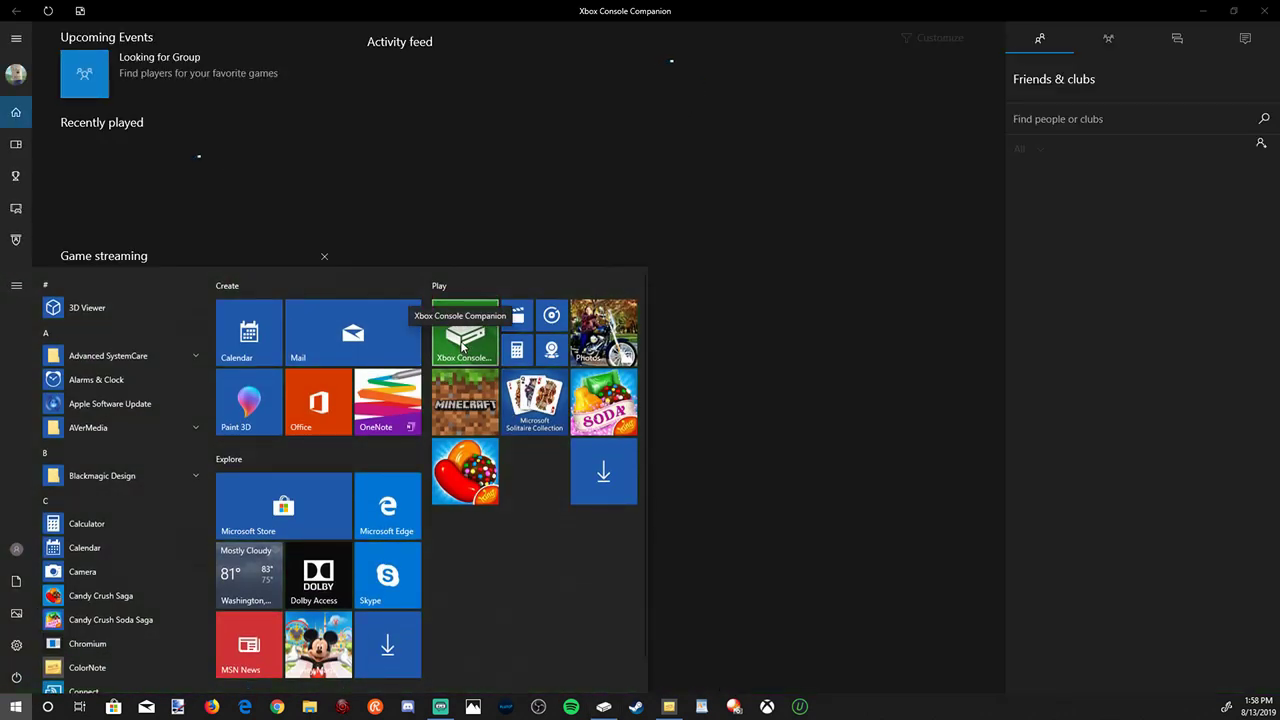
{"action": "left_click", "coordinate": [283, 503]}
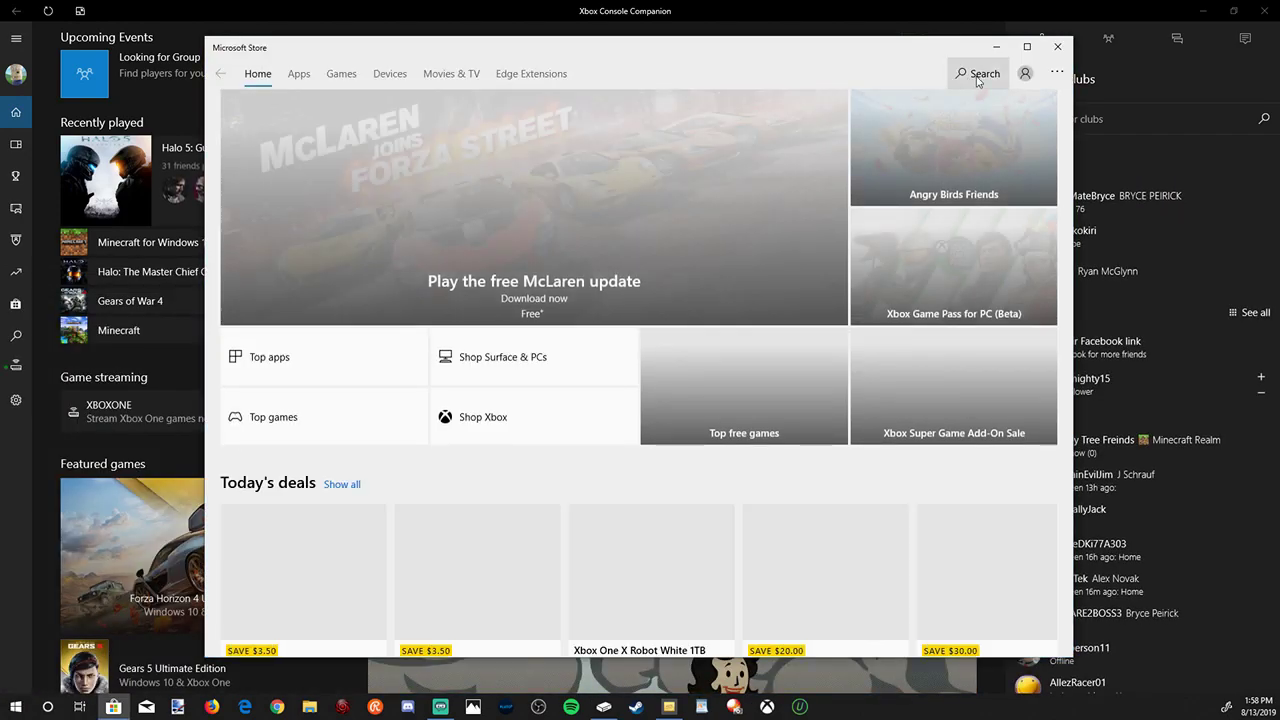
{"action": "left_click", "coordinate": [978, 76]}
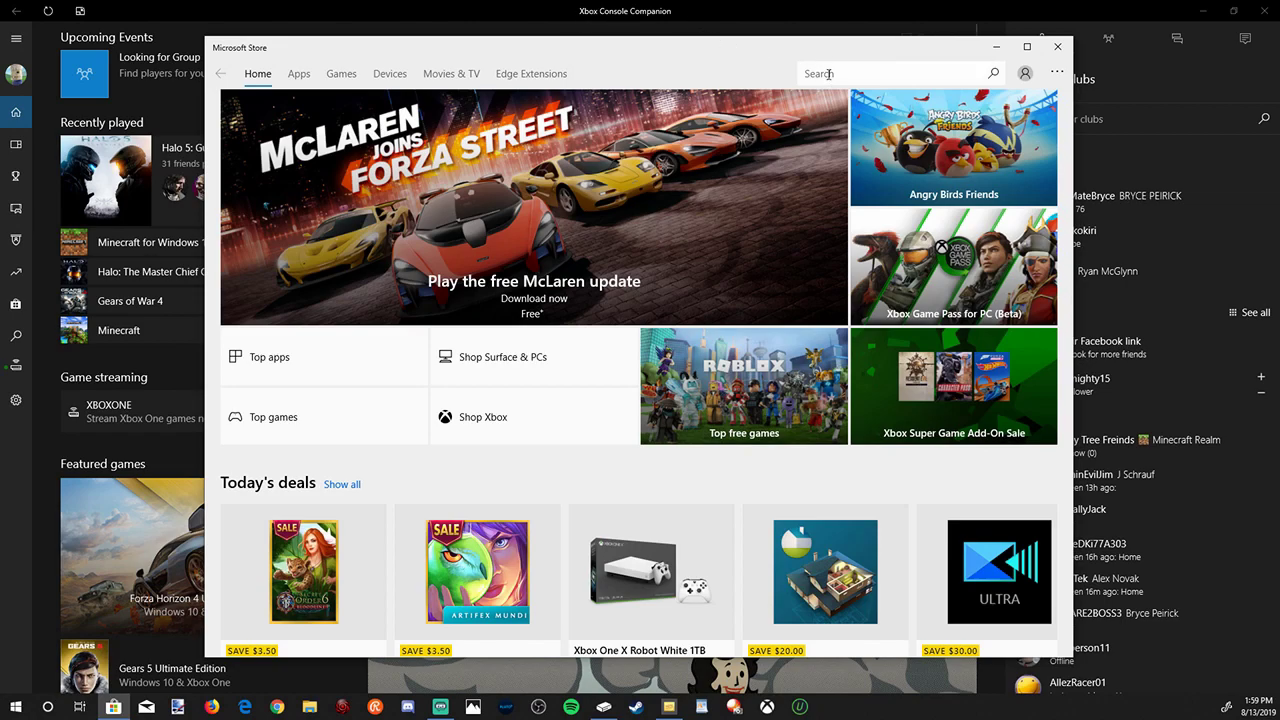
Search the Store for 'xbox console' and launch the installed Xbox Console Companion app.
{"action": "type", "text": "xbox console"}
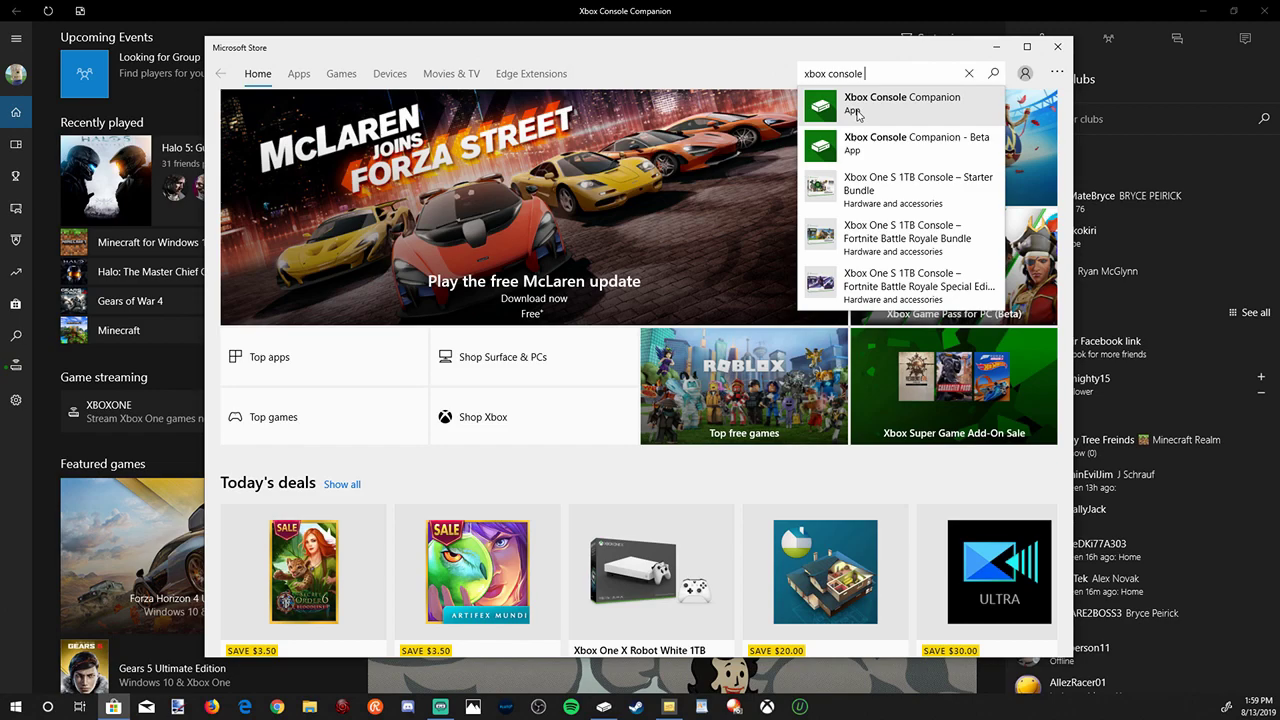
{"action": "left_click", "coordinate": [857, 116]}
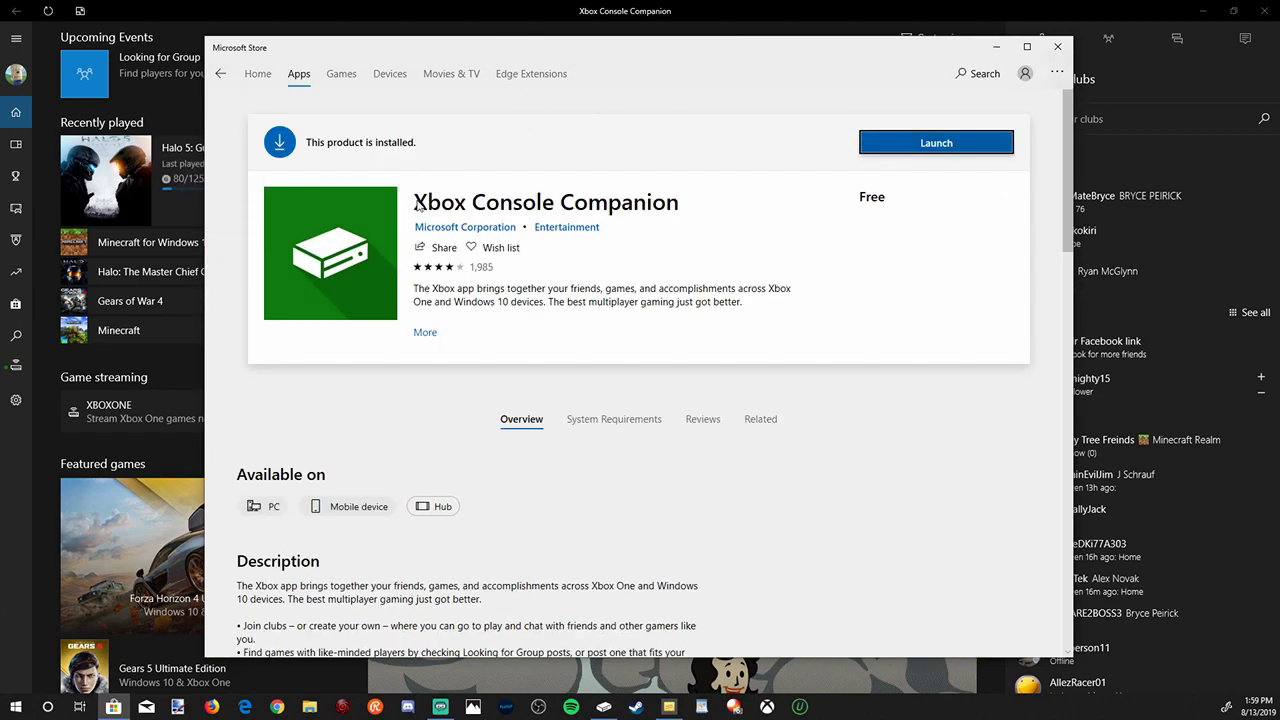
{"action": "left_click", "coordinate": [927, 153]}
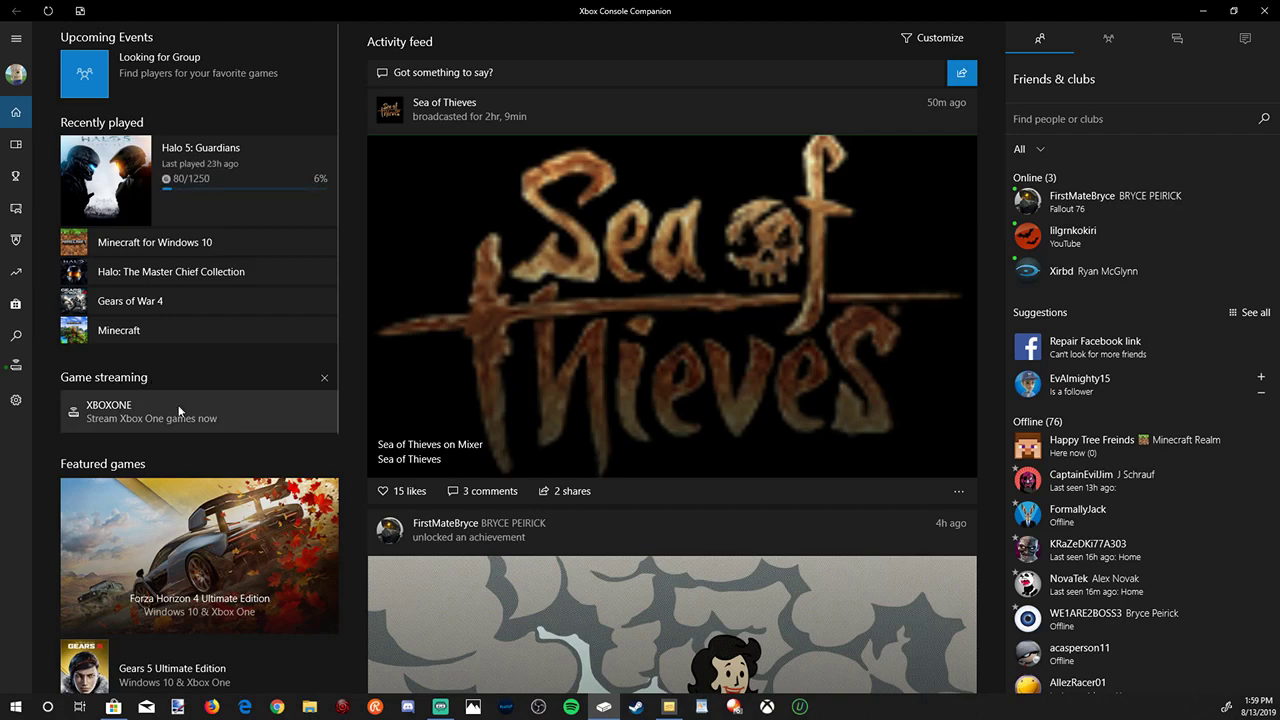
Start streaming from the XBOXONE console under Game streaming.
{"action": "left_click", "coordinate": [107, 418]}
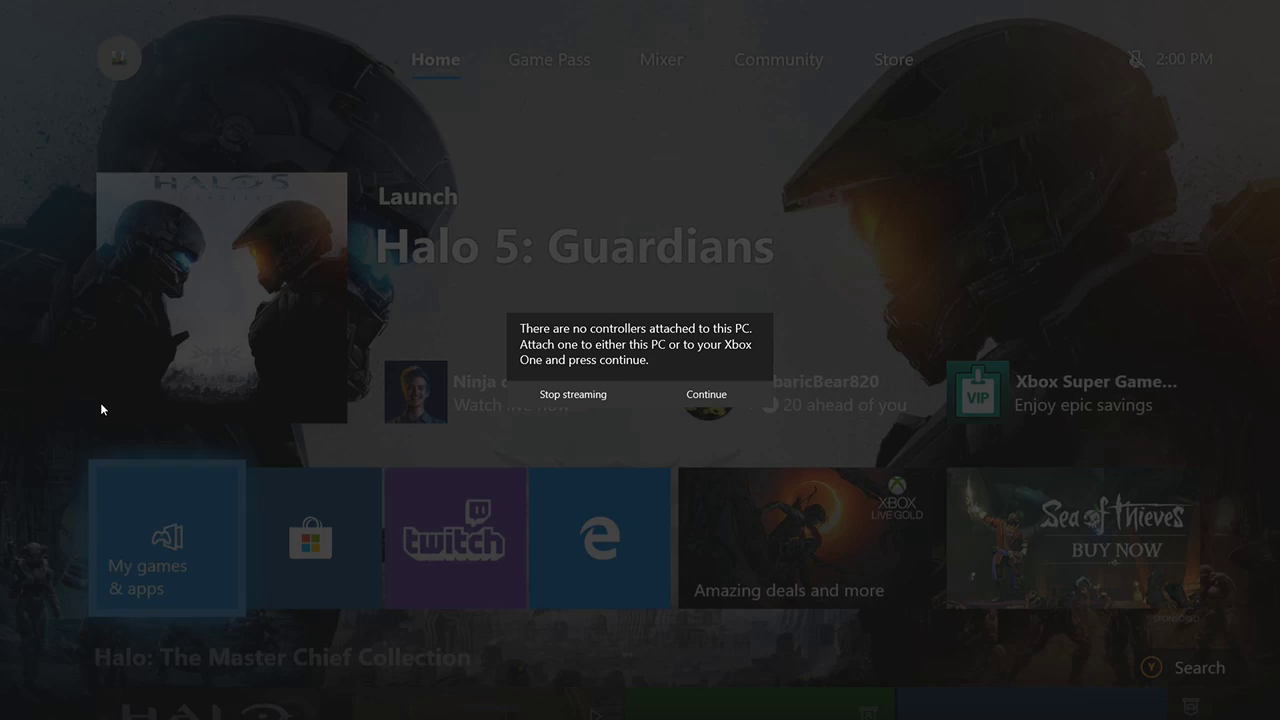
Dismiss the no-controller warning, browse the guide's My games & apps, People and Clubs, then close it.
{"action": "key", "text": "super"}
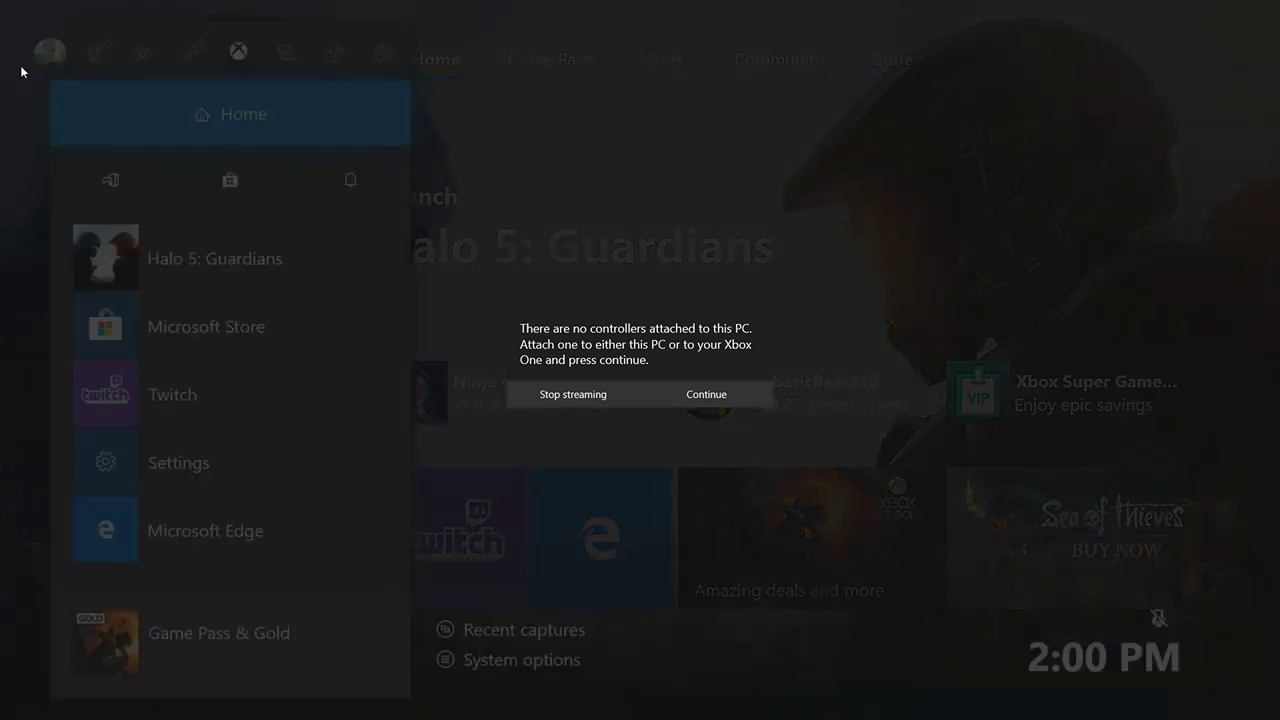
{"action": "left_click", "coordinate": [734, 401]}
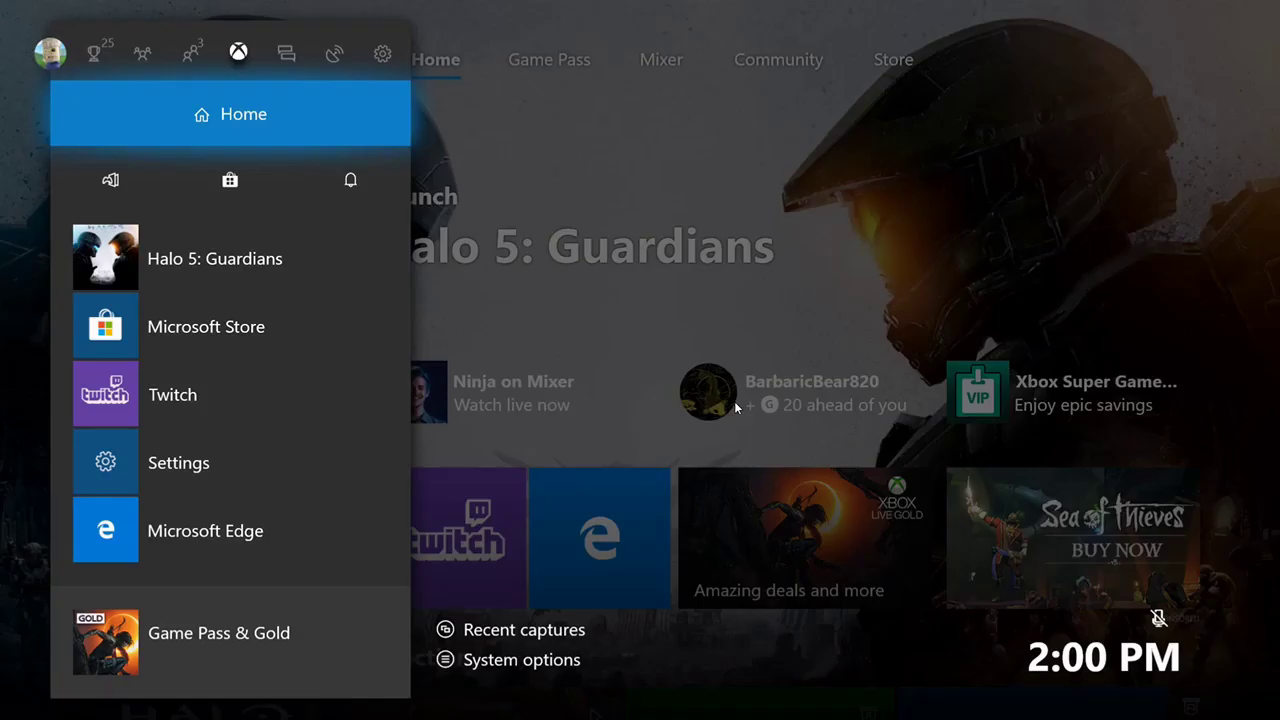
{"action": "key", "text": "Down"}
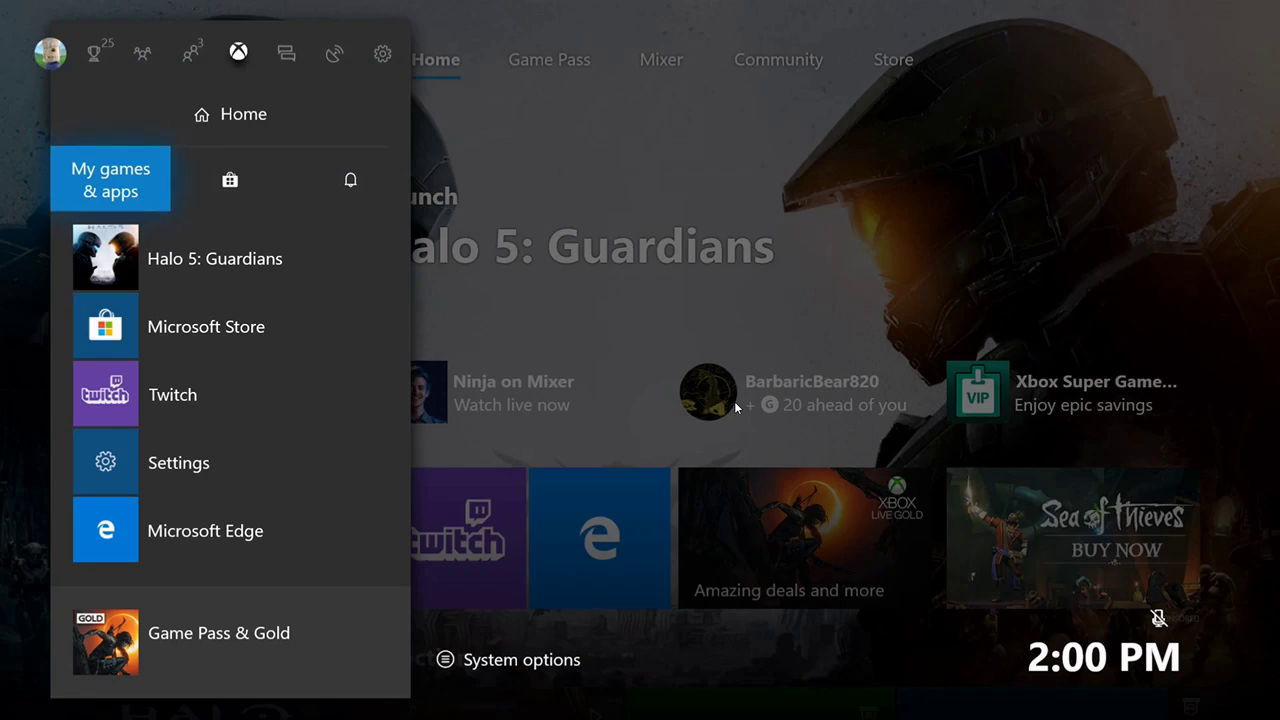
{"action": "key", "text": "Left"}
{"action": "key", "text": "Down"}
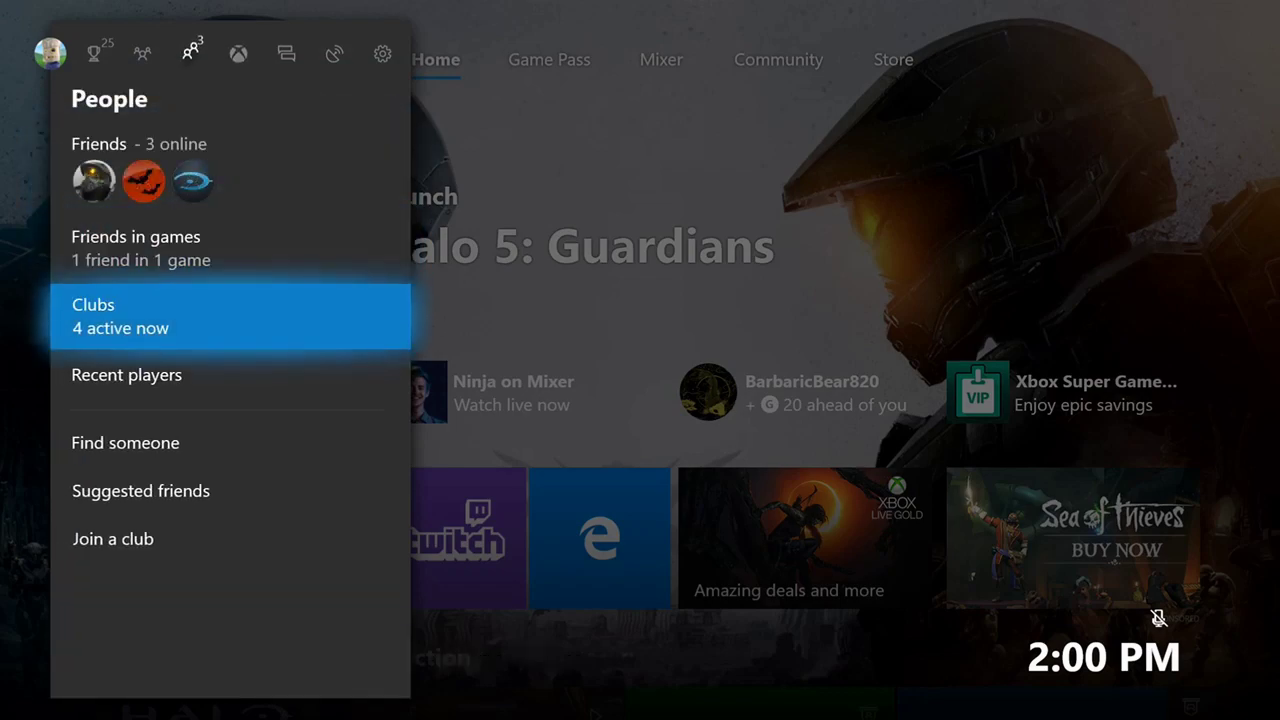
{"action": "key", "text": "Escape"}
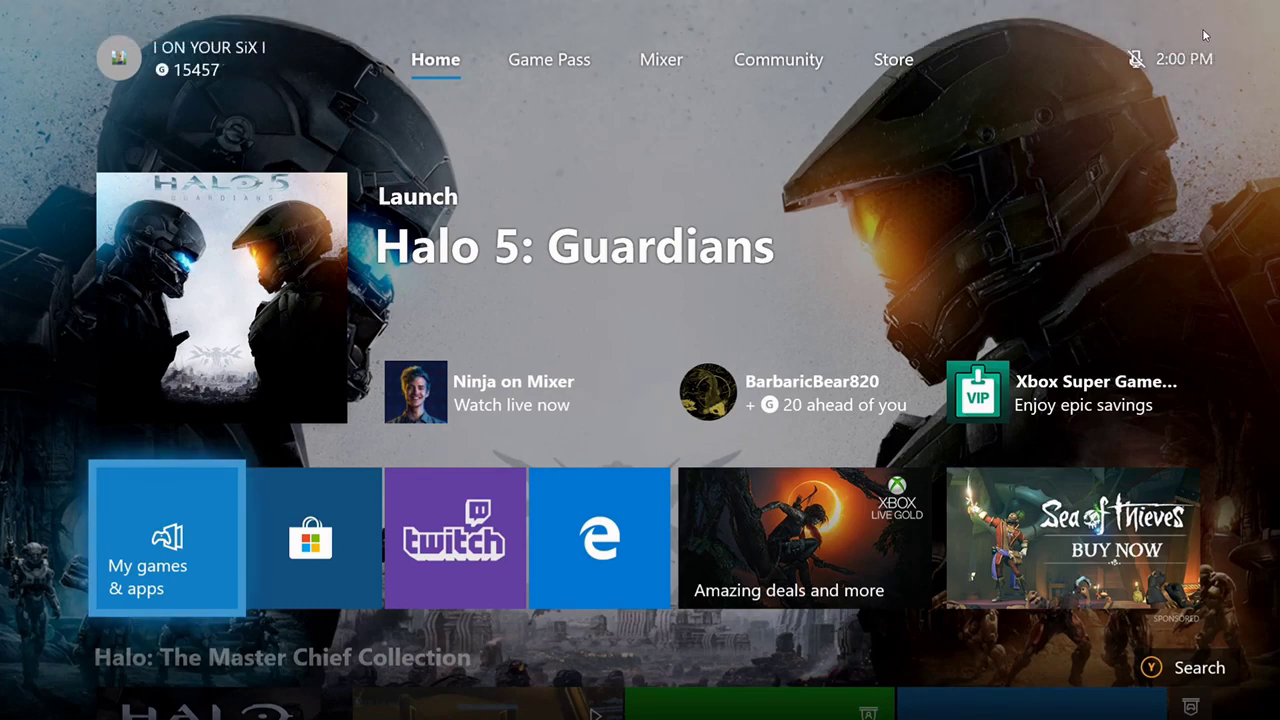
Check the stream quality choices, show the bandwidth statistics graph, and toggle the Xbox guide.
{"action": "left_click", "coordinate": [1247, 26]}
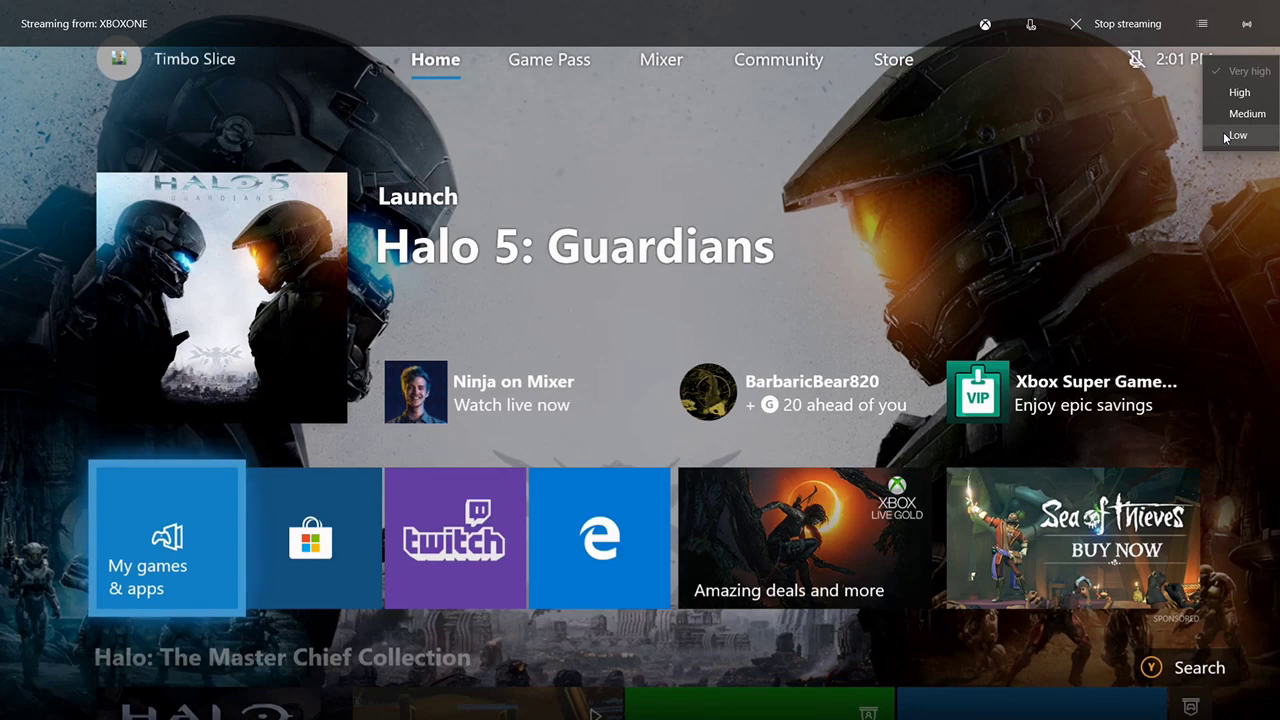
{"action": "left_click", "coordinate": [1203, 23]}
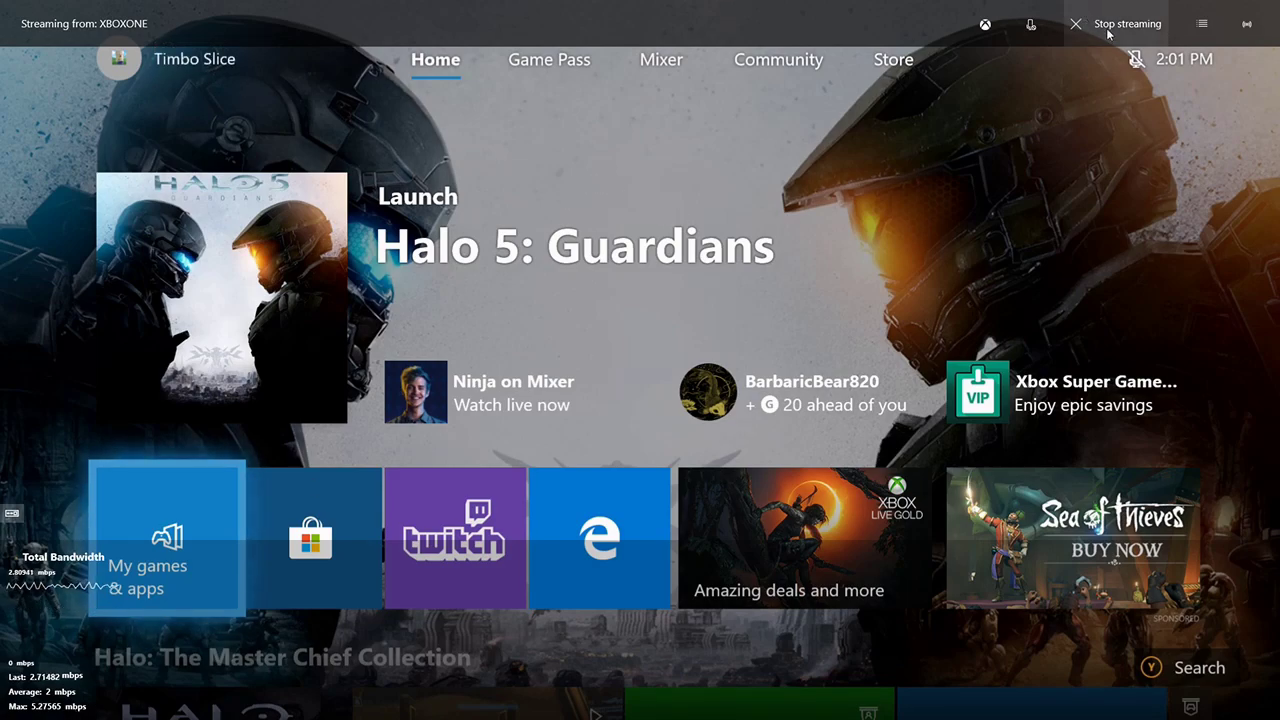
{"action": "left_click", "coordinate": [992, 26]}
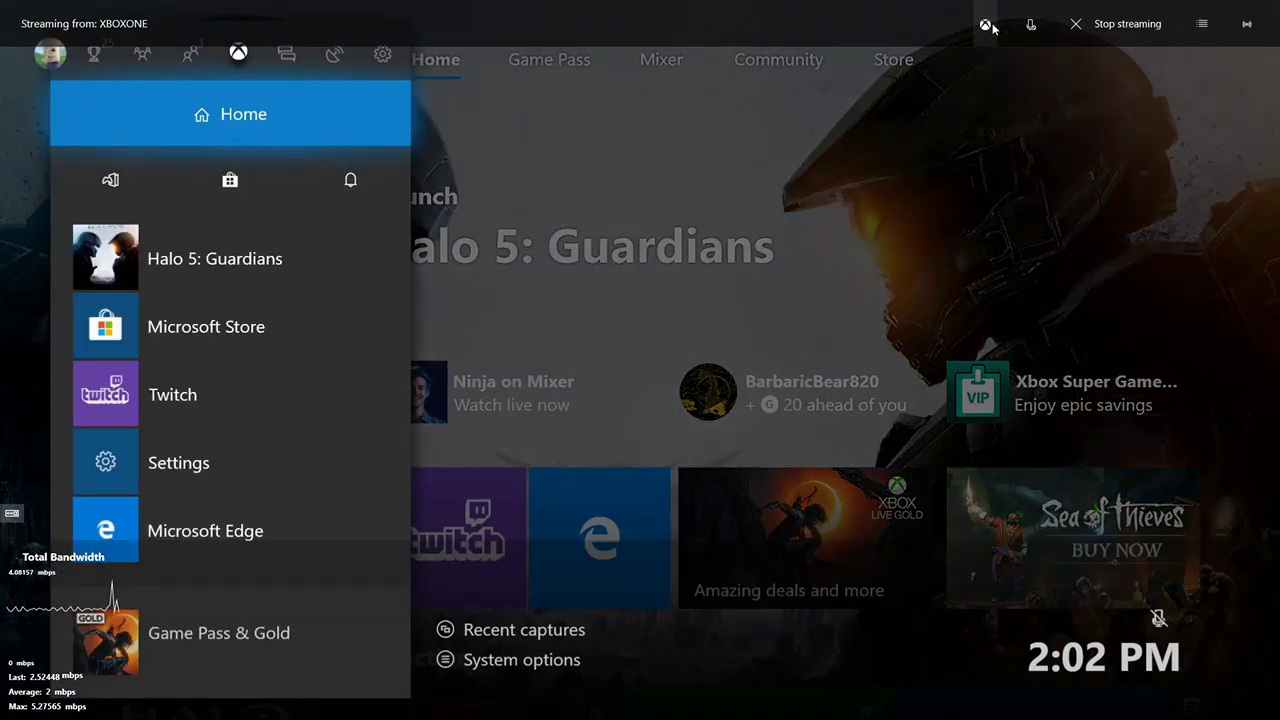
{"action": "left_click", "coordinate": [992, 26]}
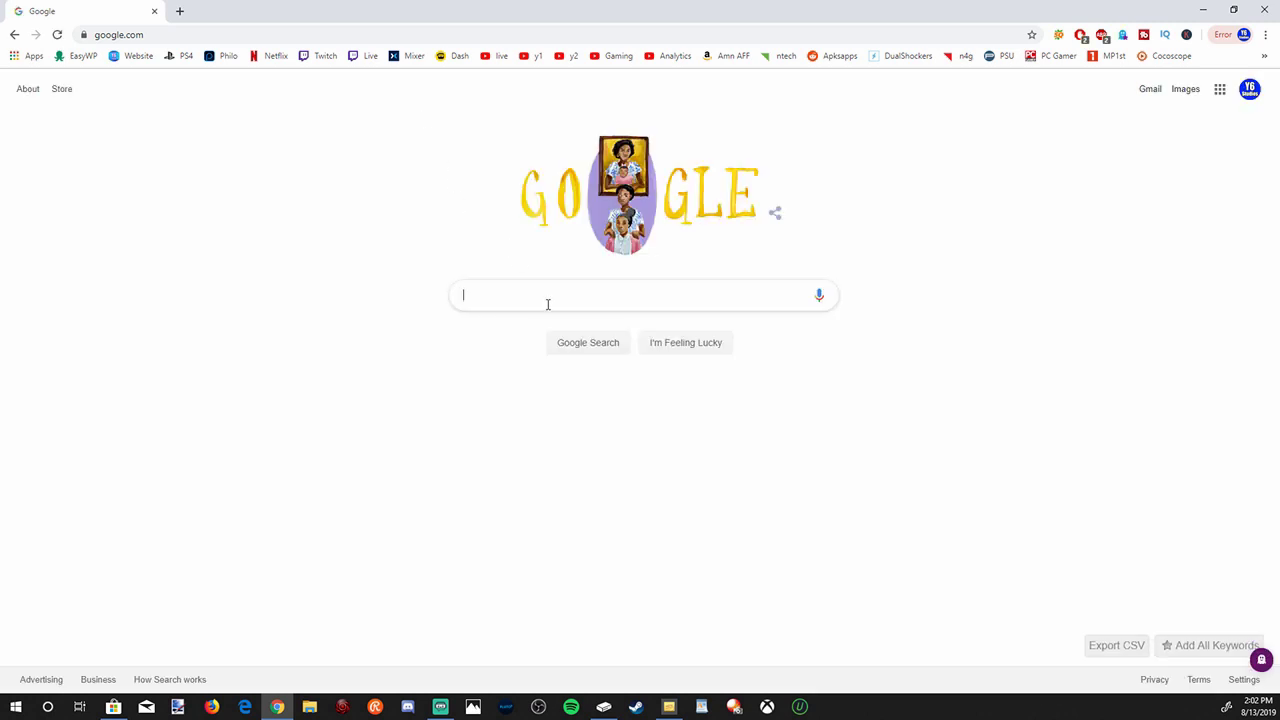
Search Google for OBS and open the OBS Studio site in a new tab.
{"action": "type", "text": "BS"}
{"action": "key", "text": "Return"}
{"action": "right_click", "coordinate": [287, 194]}
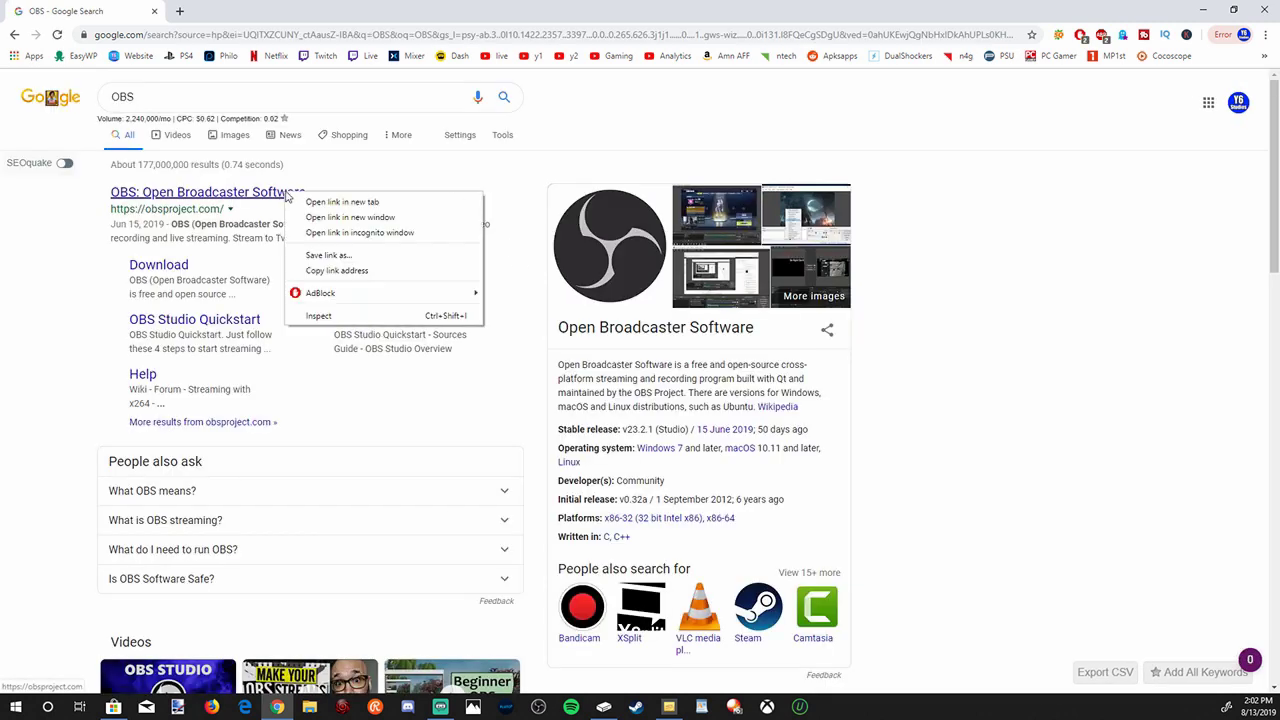
{"action": "left_click", "coordinate": [340, 202]}
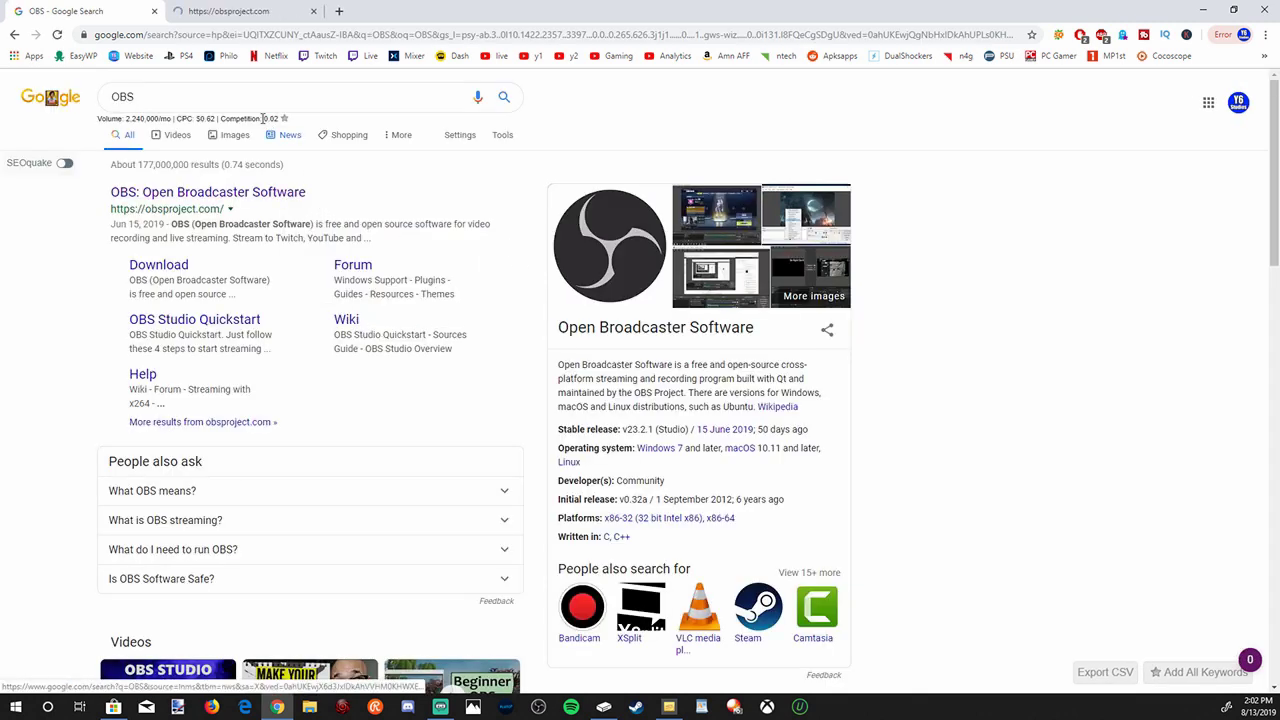
Search for 'streamlabs obs' and open the Streamlabs OBS page.
{"action": "left_click", "coordinate": [115, 96]}
{"action": "type", "text": "Stream labs"}
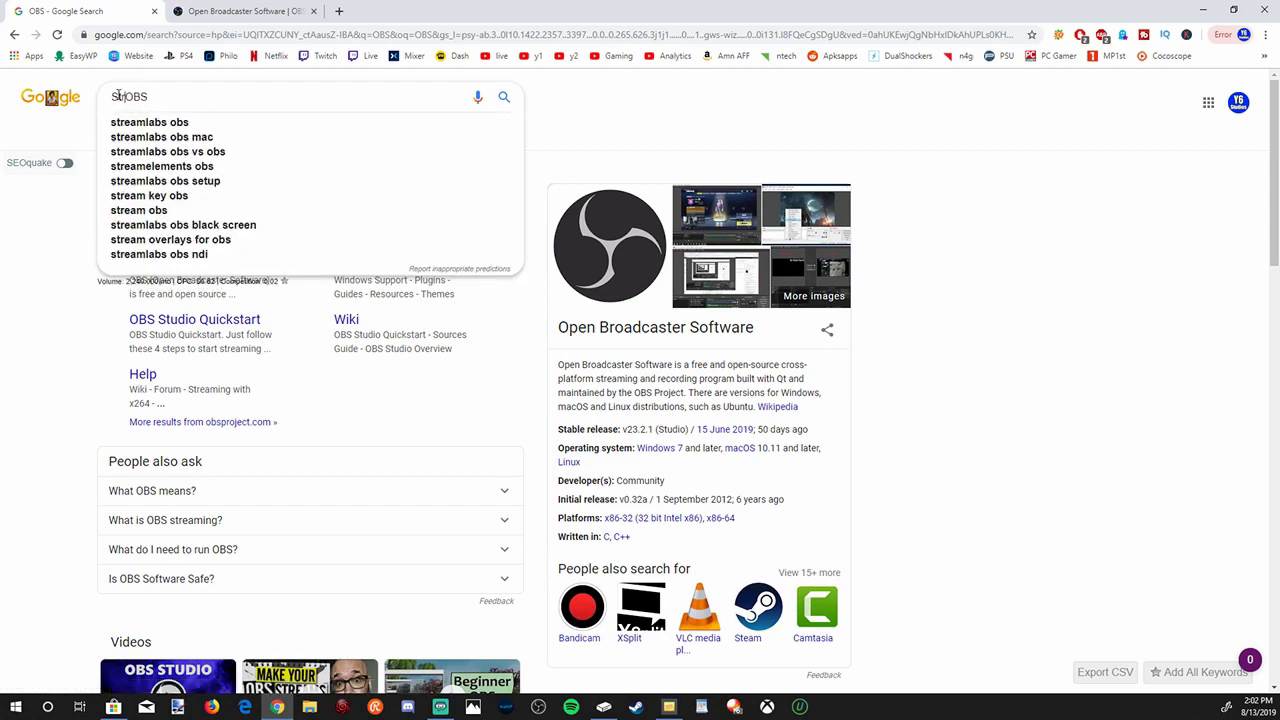
{"action": "left_click", "coordinate": [150, 123]}
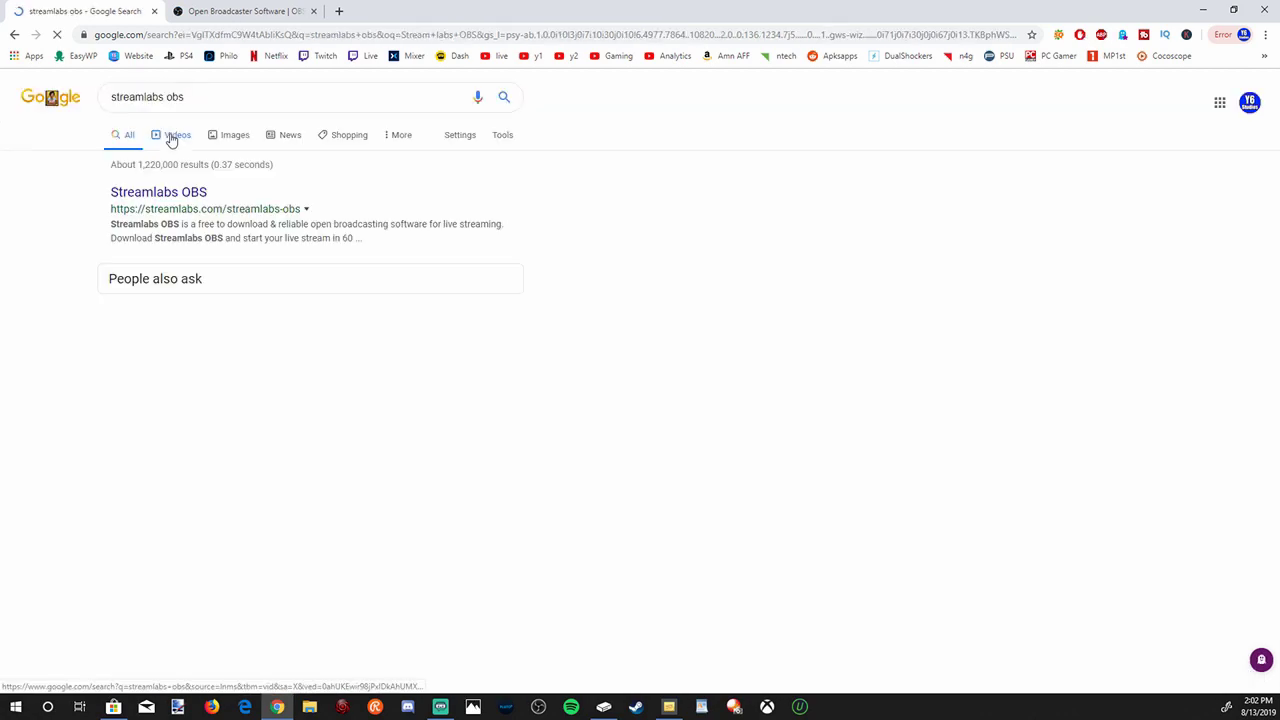
{"action": "left_click", "coordinate": [160, 194]}
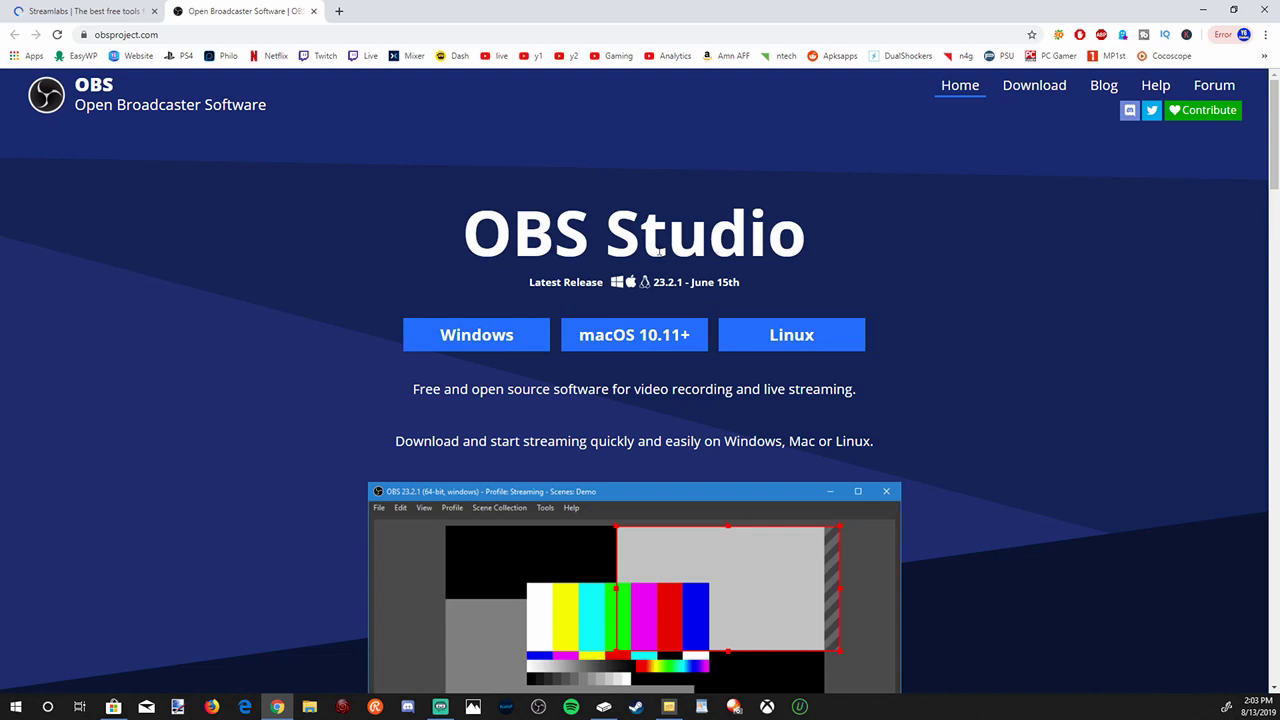
Look over the OBS Studio page, switch to the Streamlabs tab, and bring Streamlabs OBS forward.
{"action": "left_click_drag", "start_coordinate": [463, 234], "coordinate": [808, 288]}
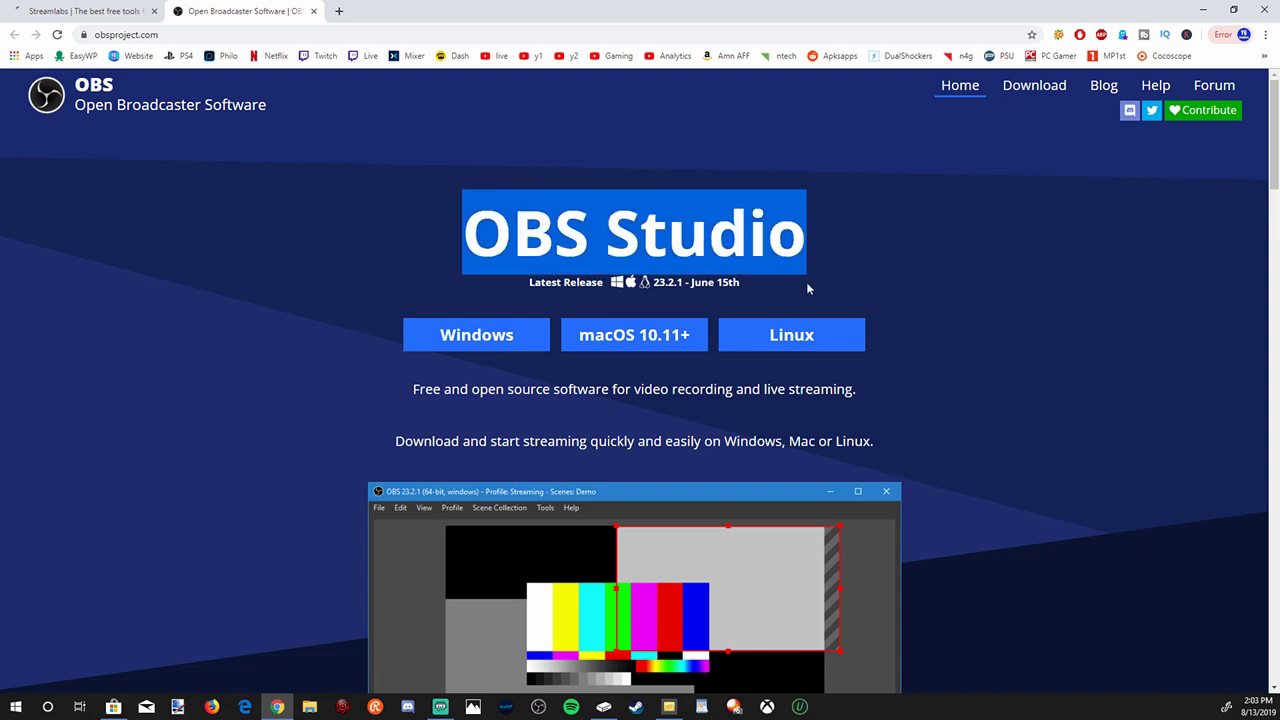
{"action": "left_click", "coordinate": [312, 282]}
{"action": "scroll", "coordinate": [310, 279], "scroll_direction": "down", "scroll_amount": 3}
{"action": "key", "text": "ctrl+Tab"}
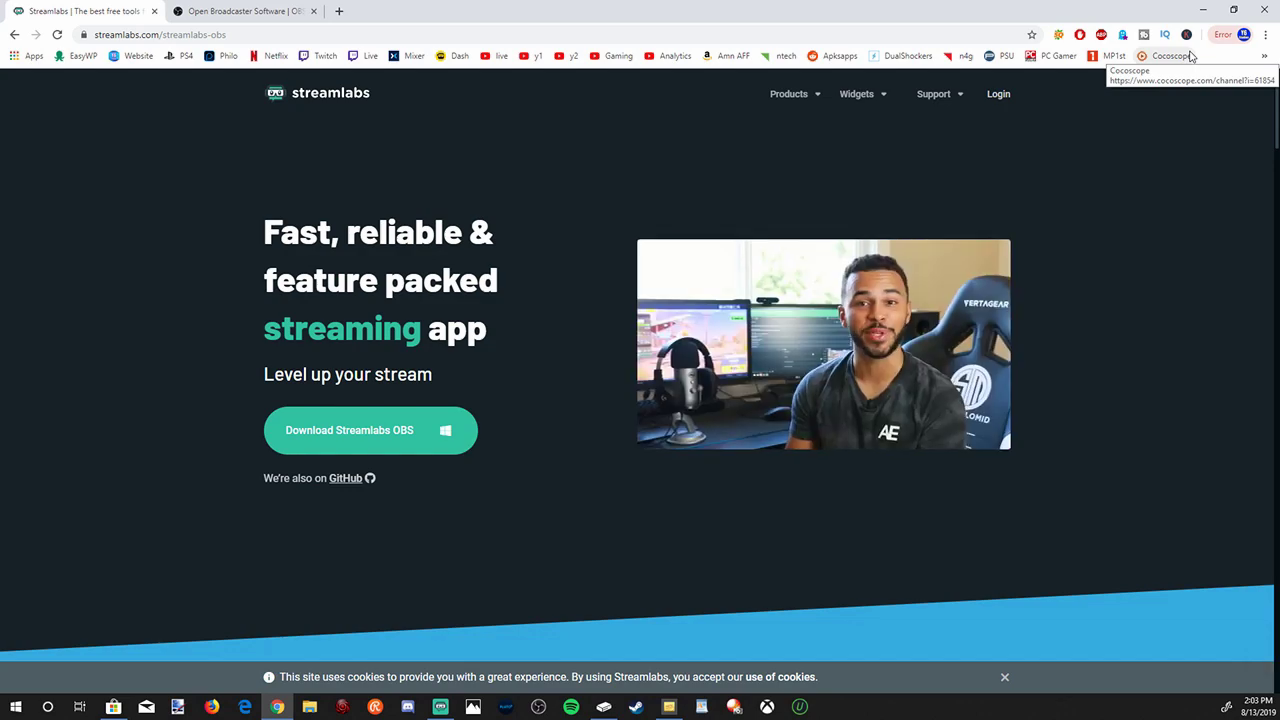
{"action": "left_click", "coordinate": [1203, 9]}
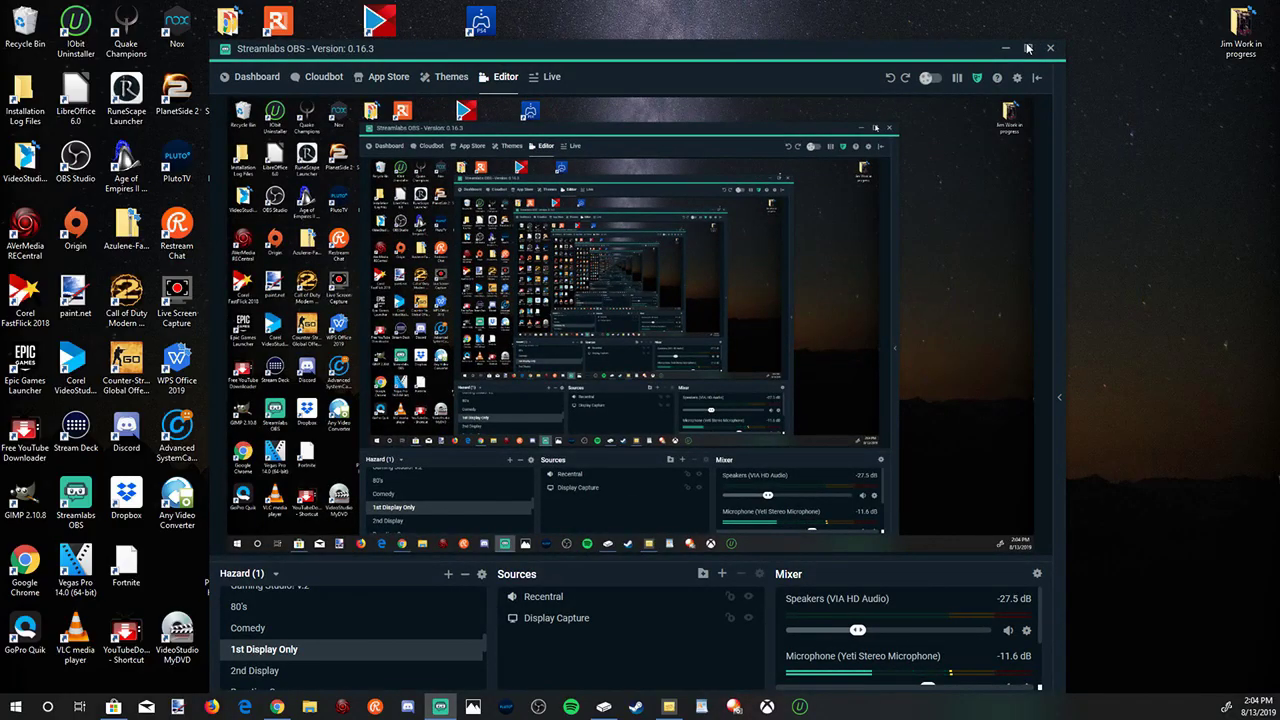
Maximize the Streamlabs OBS window and scroll through its editor.
{"action": "left_click", "coordinate": [1028, 48]}
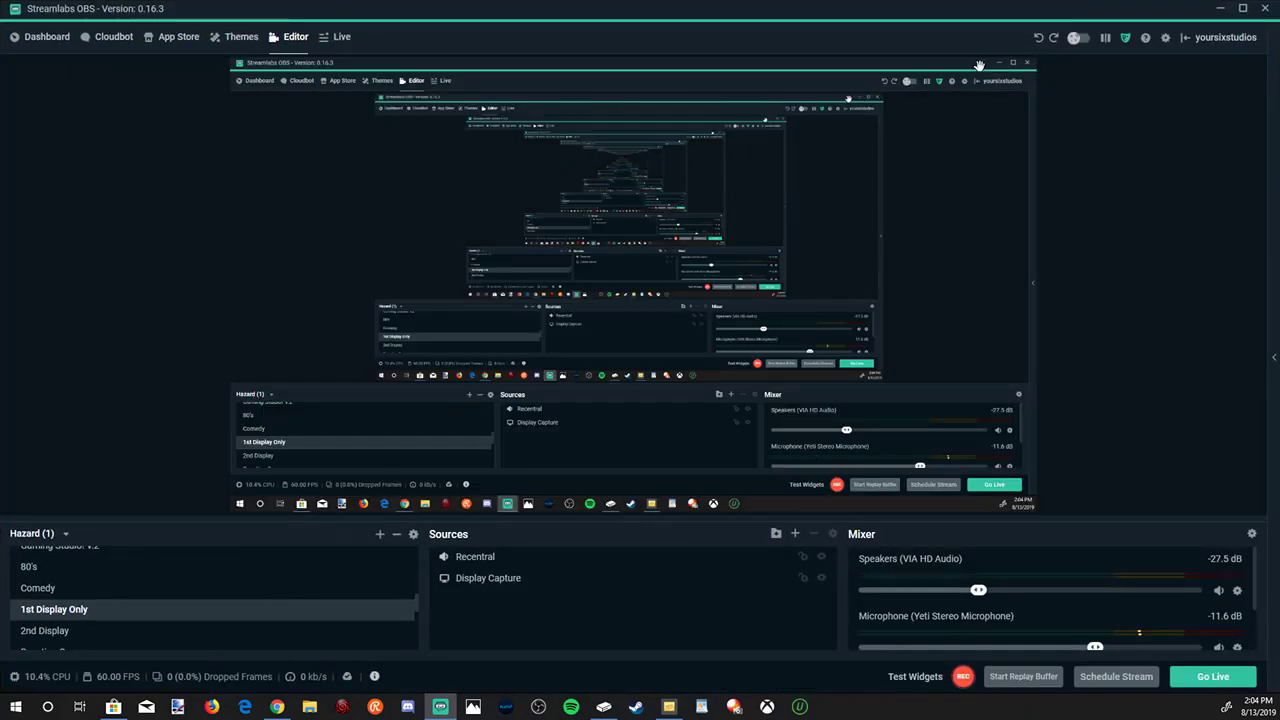
{"action": "scroll", "coordinate": [400, 586], "scroll_direction": "down", "scroll_amount": 2}
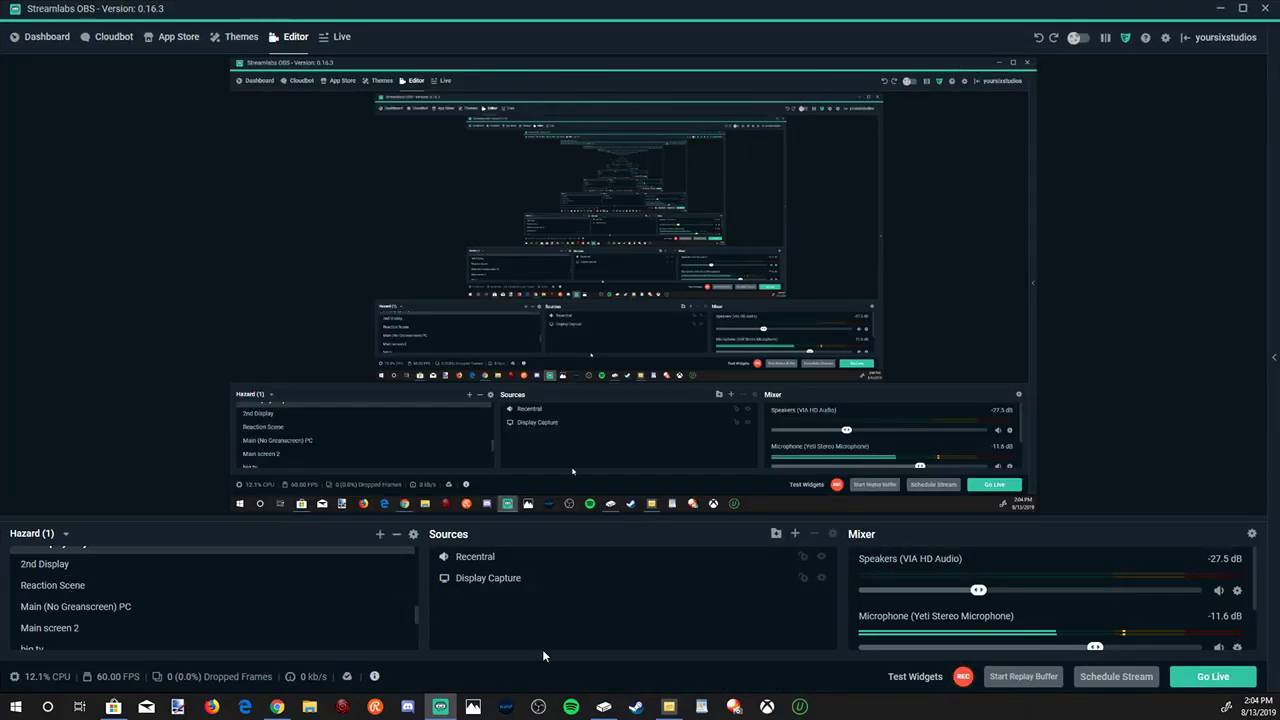
{"action": "scroll", "coordinate": [284, 601], "scroll_direction": "down", "scroll_amount": 3}
{"action": "scroll", "coordinate": [286, 583], "scroll_direction": "up", "scroll_amount": 5}
{"action": "scroll", "coordinate": [286, 583], "scroll_direction": "down", "scroll_amount": 3}
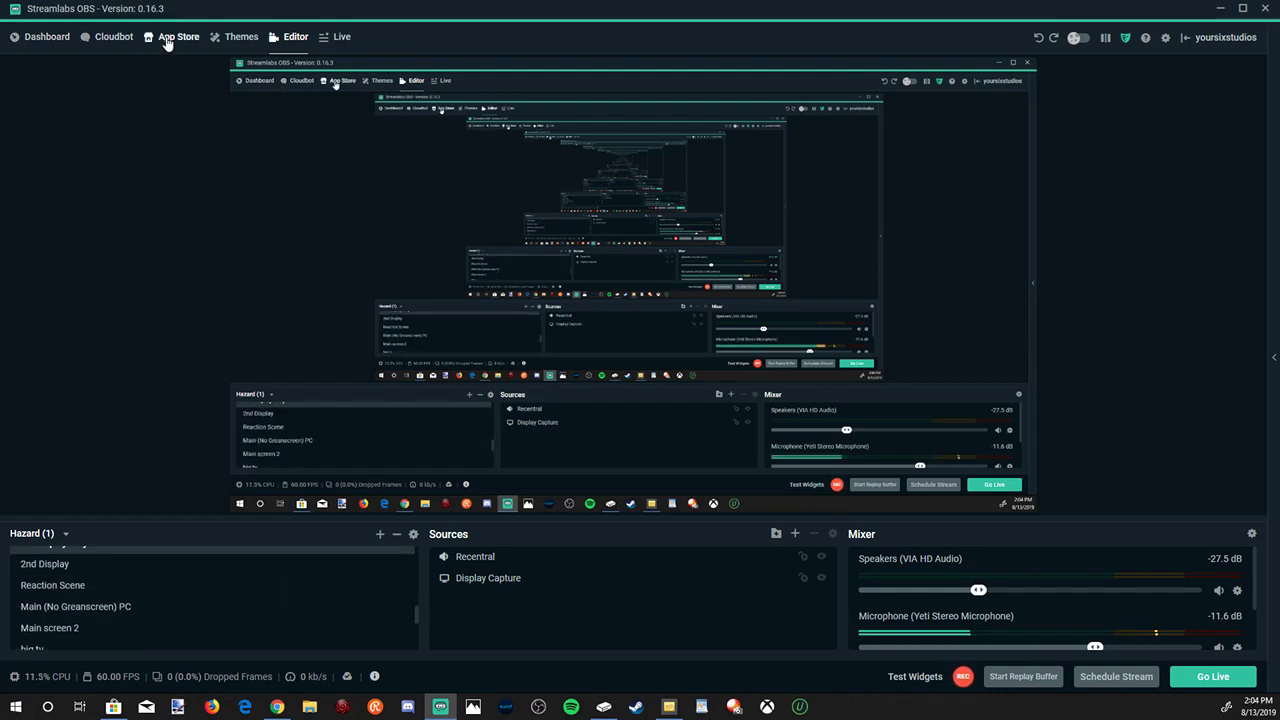
Browse the Streamlabs themes gallery, then go to the Cloudbot page.
{"action": "left_click", "coordinate": [229, 38]}
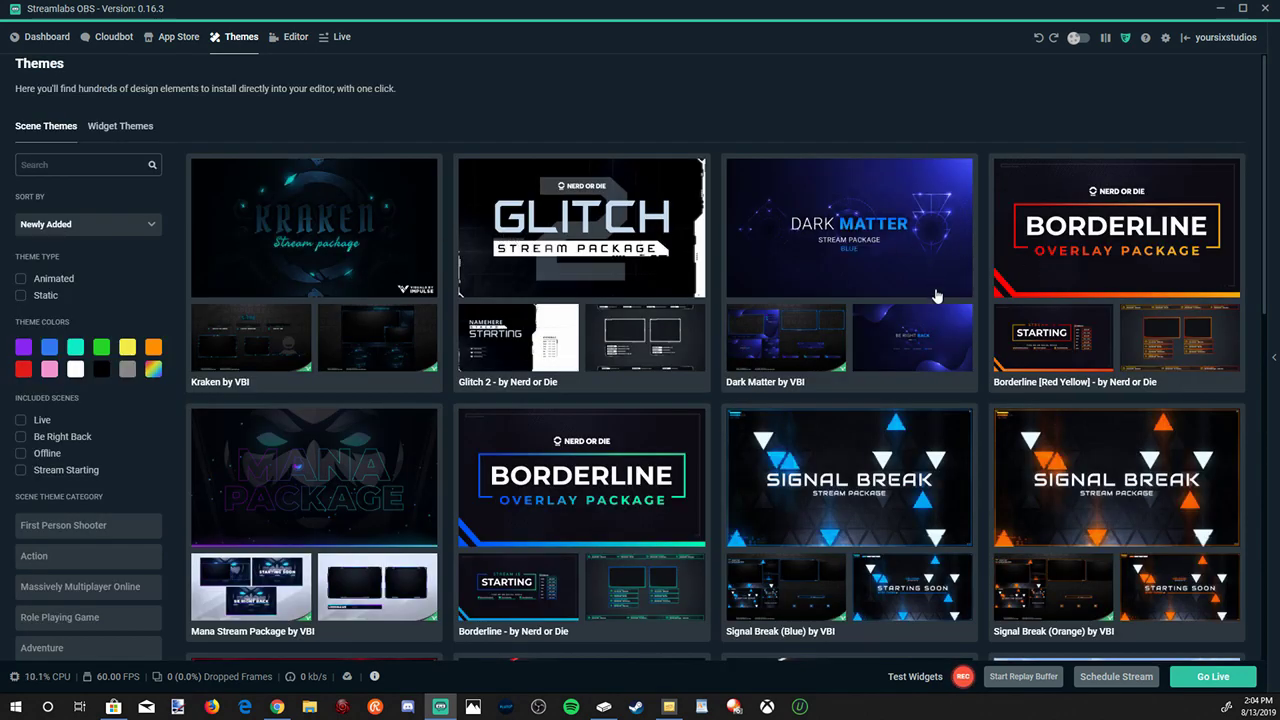
{"action": "scroll", "coordinate": [937, 296], "scroll_direction": "down", "scroll_amount": 7}
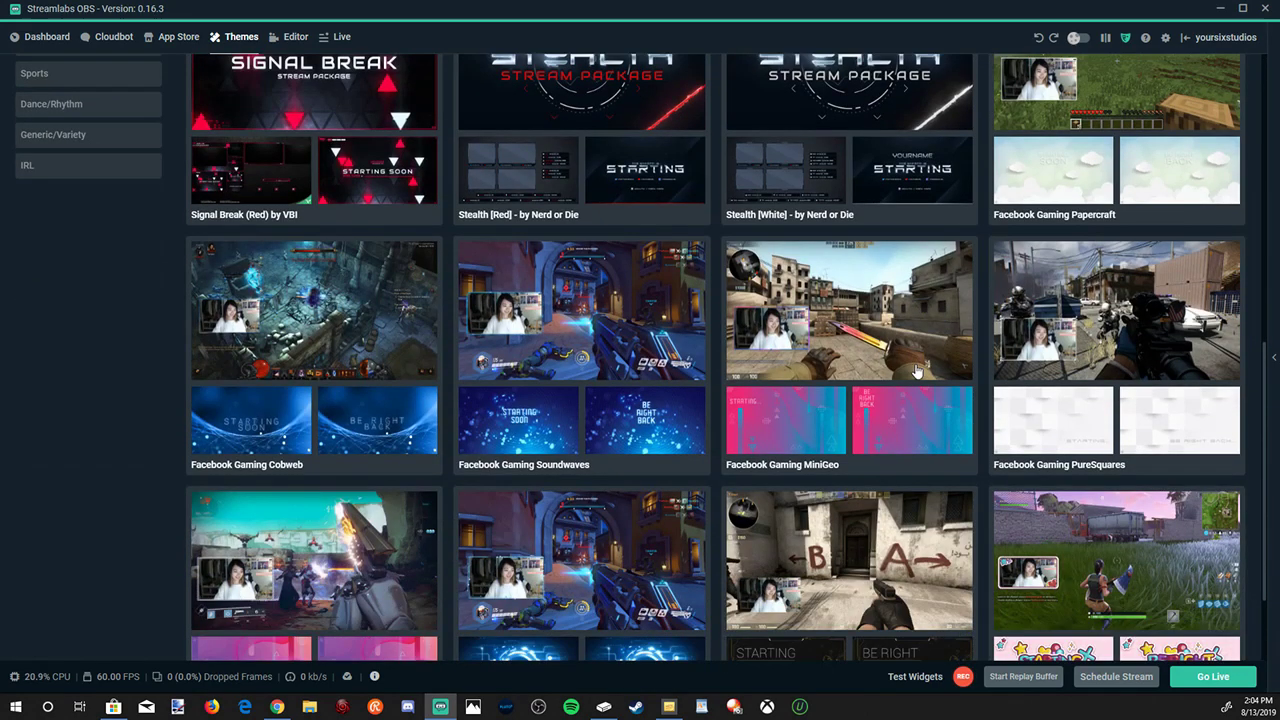
{"action": "scroll", "coordinate": [915, 371], "scroll_direction": "down", "scroll_amount": 2}
{"action": "scroll", "coordinate": [915, 372], "scroll_direction": "up", "scroll_amount": 10}
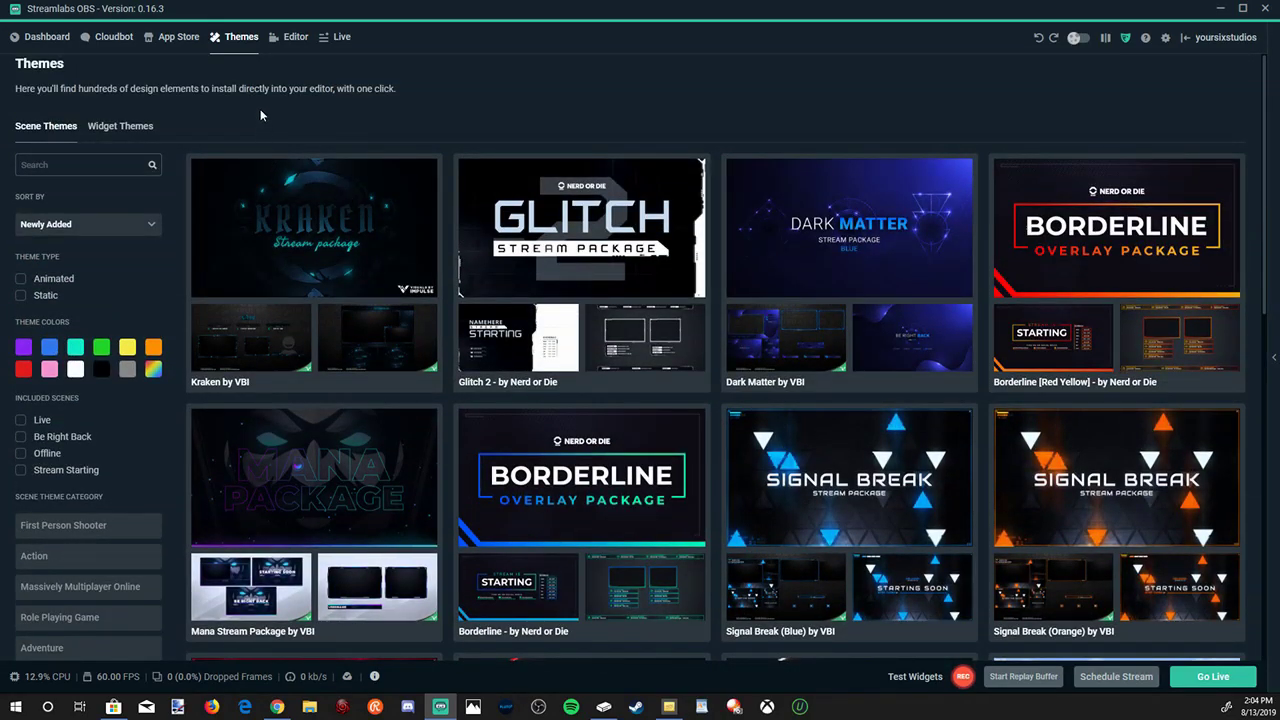
{"action": "left_click", "coordinate": [113, 37]}
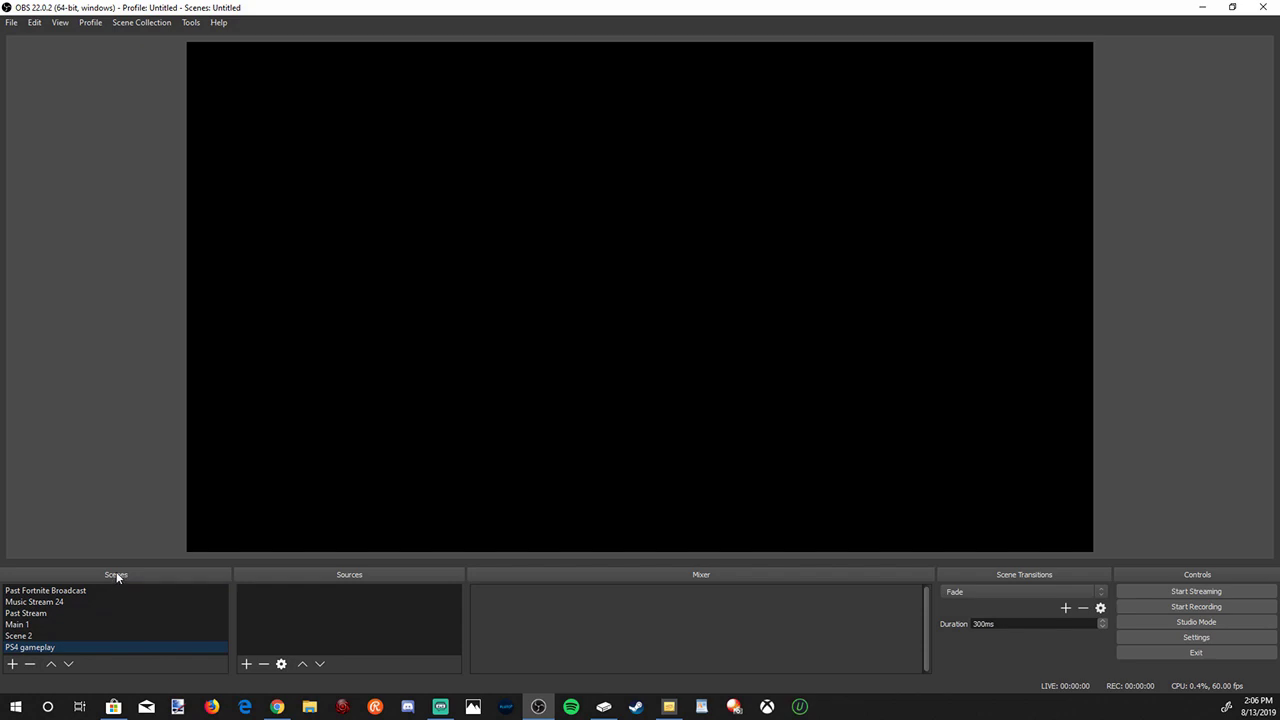
Add a scene named 'Xbox stream' and bring up the list of source types.
{"action": "left_click", "coordinate": [13, 664]}
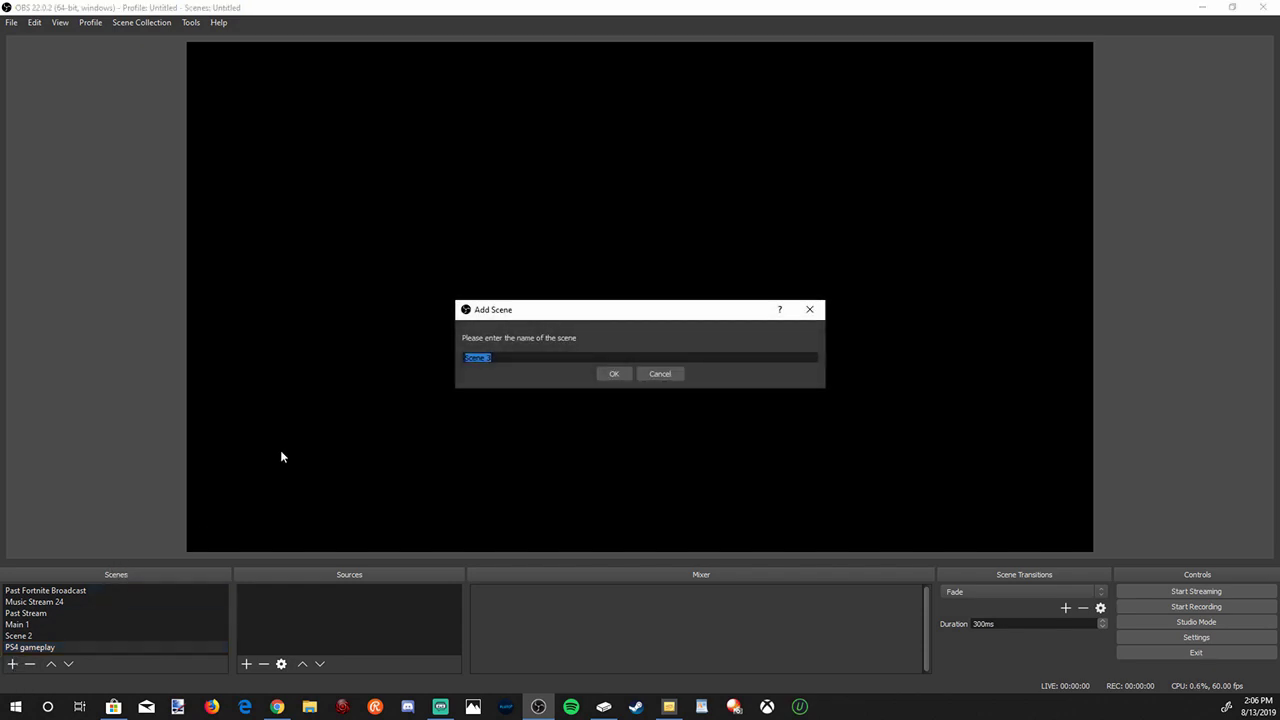
{"action": "type", "text": "Xbox stream"}
{"action": "key", "text": "Return"}
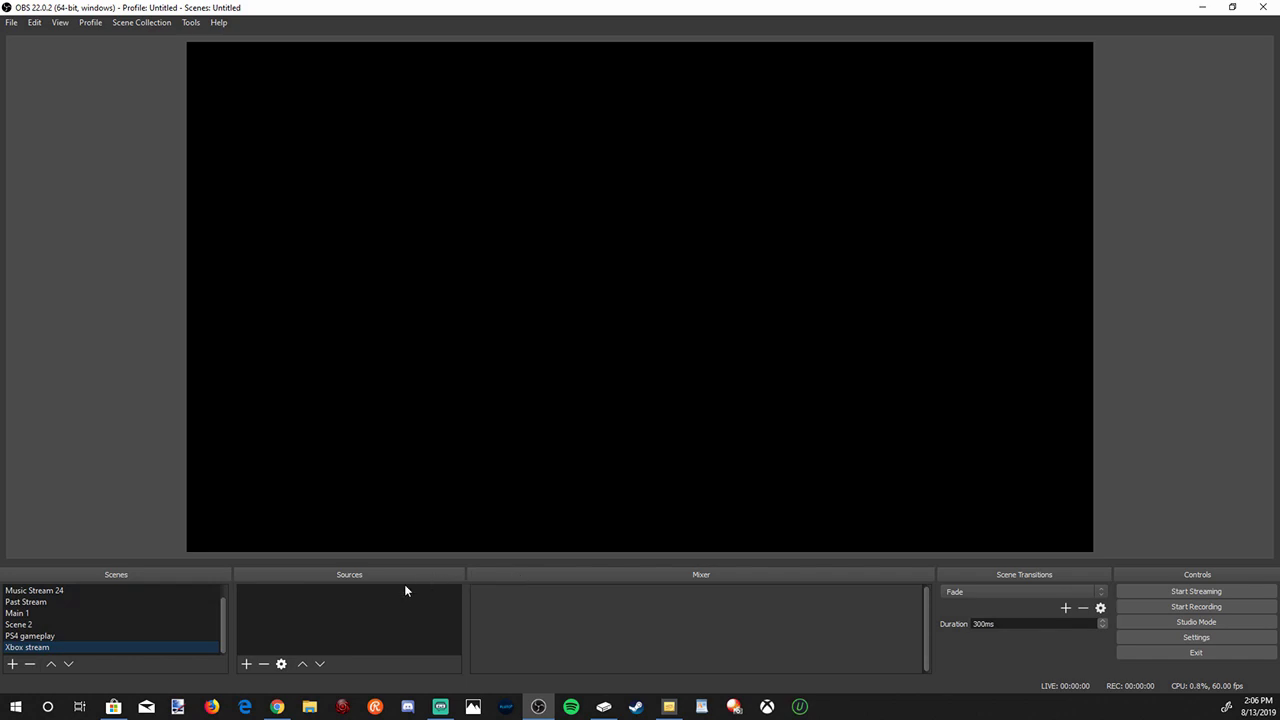
{"action": "left_click", "coordinate": [245, 665]}
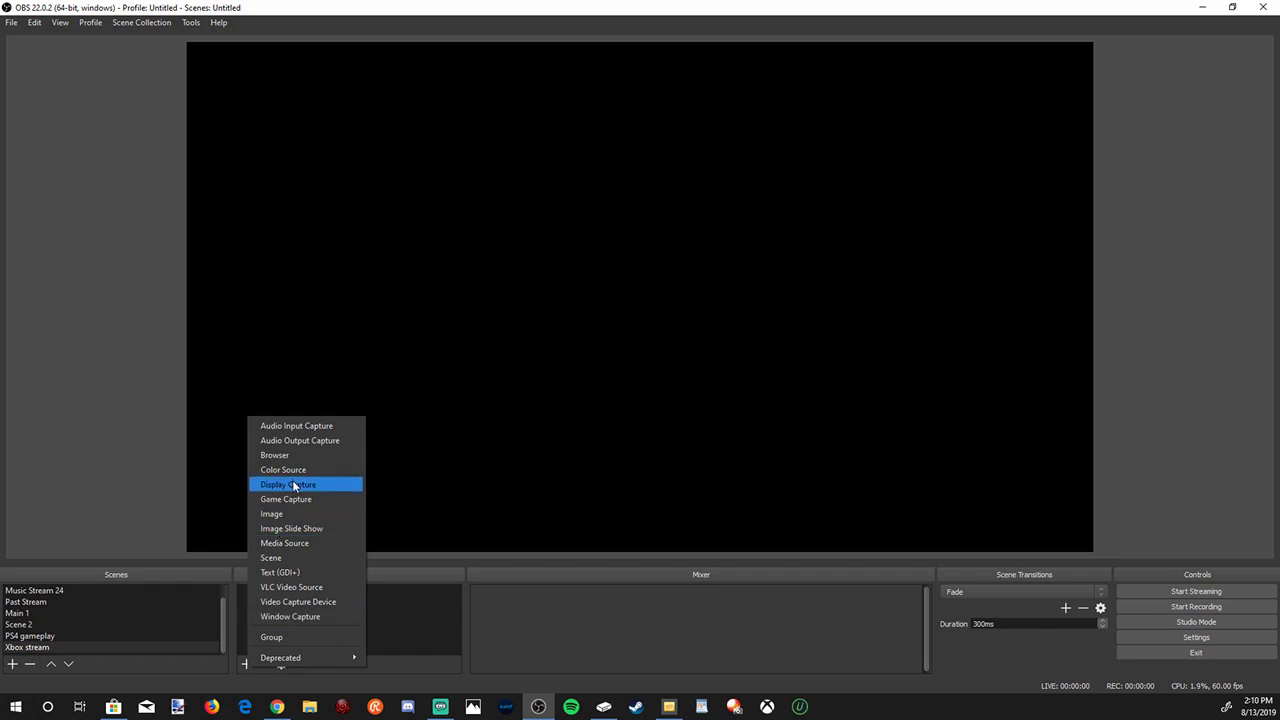
Choose Display Capture as the first source for the Xbox stream scene.
{"action": "left_click", "coordinate": [292, 485]}
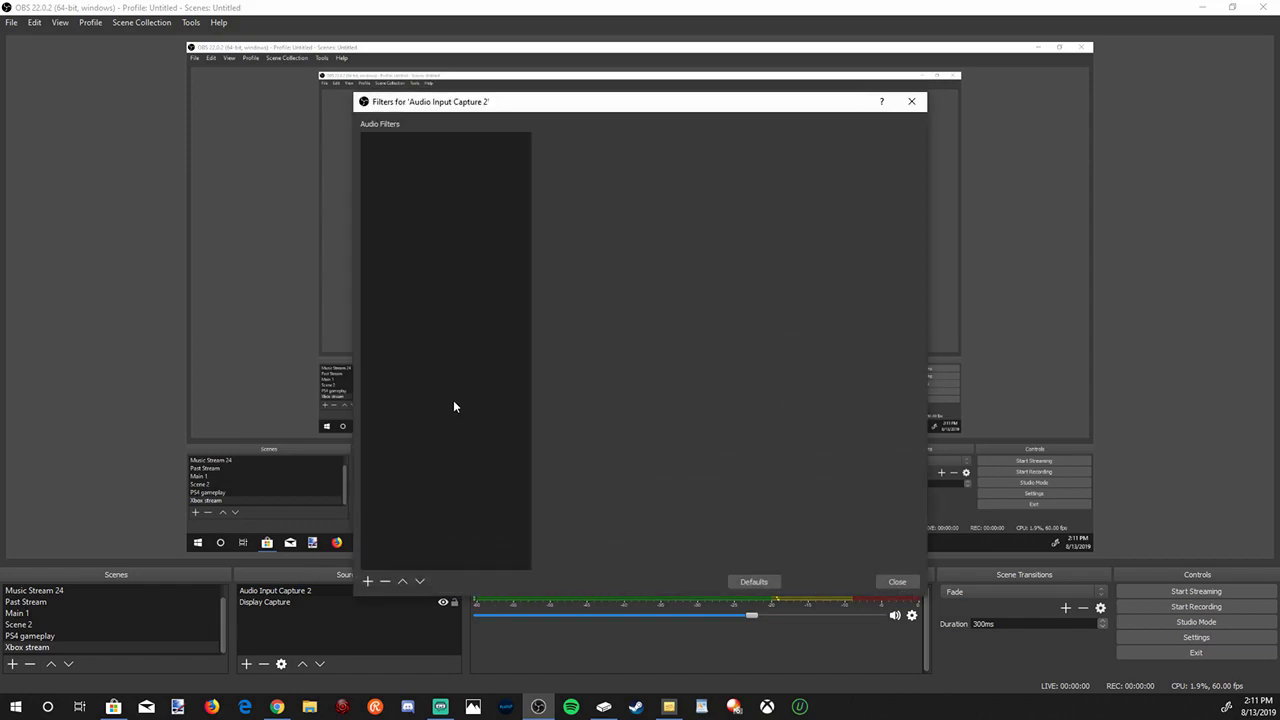
Add Noise Gate and Noise Suppression filters to the mic, keeping their default names.
{"action": "left_click", "coordinate": [368, 581]}
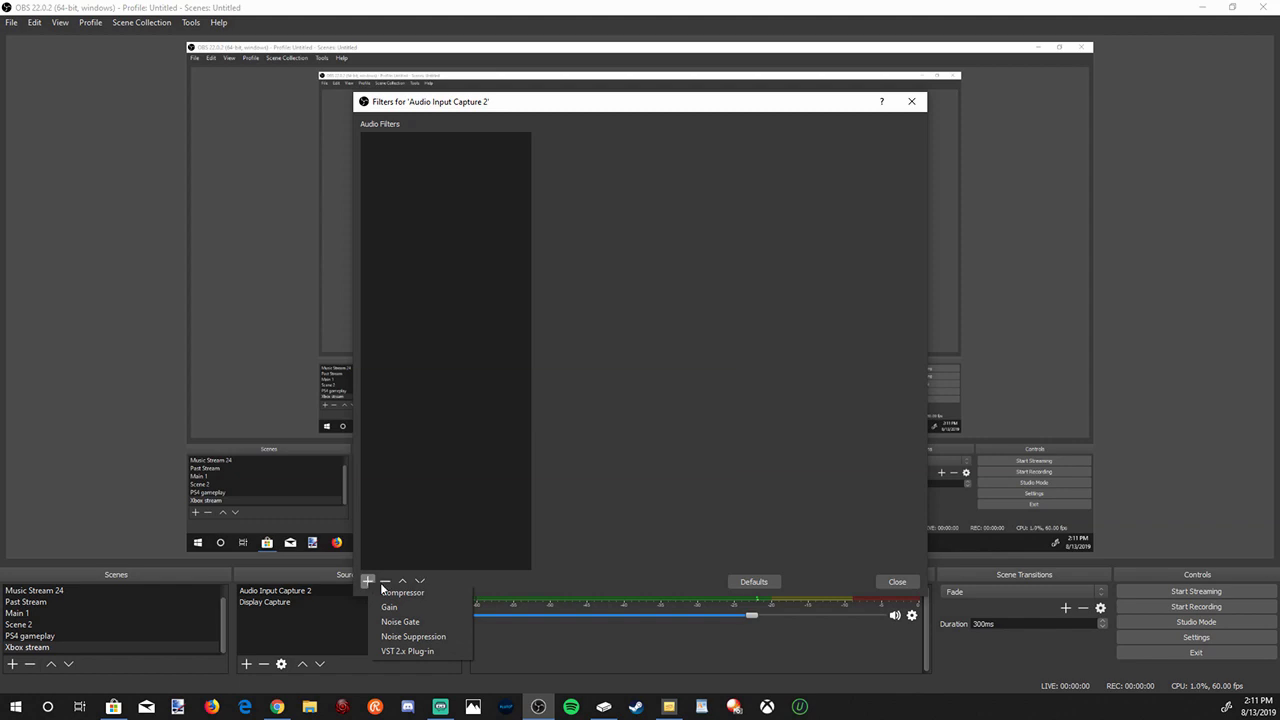
{"action": "left_click", "coordinate": [409, 621]}
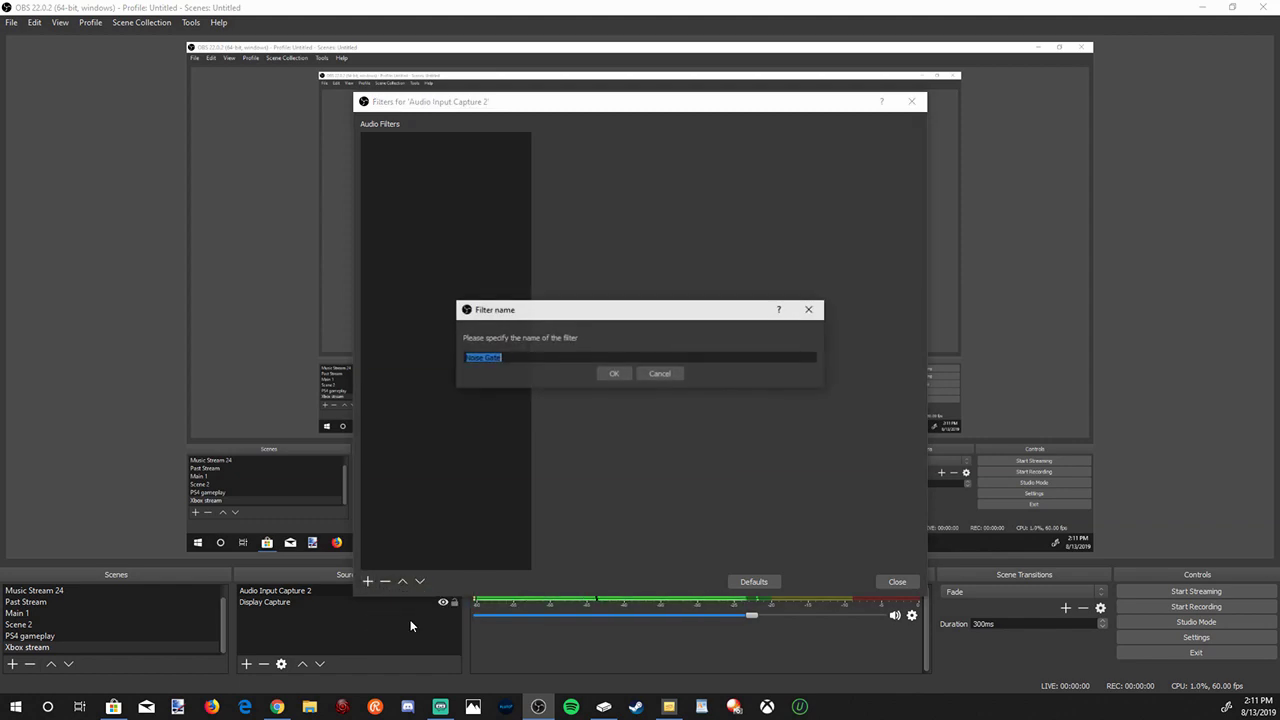
{"action": "left_click", "coordinate": [614, 374]}
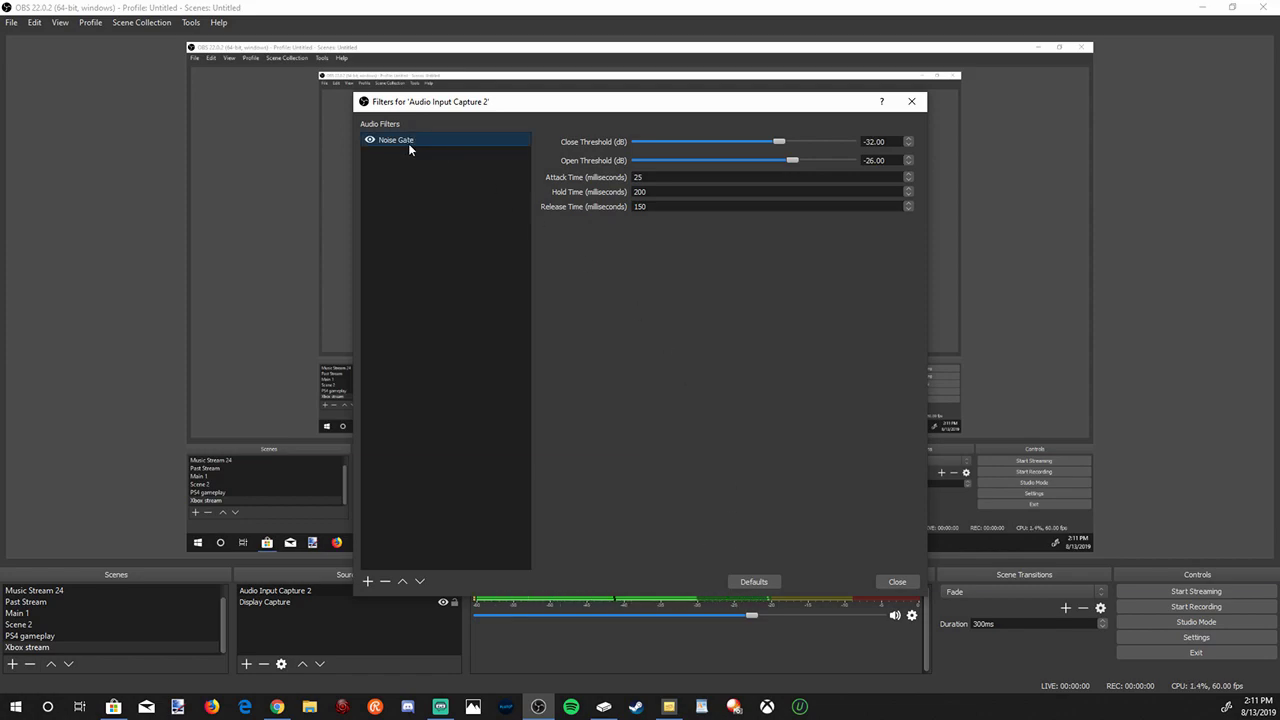
{"action": "left_click", "coordinate": [368, 581]}
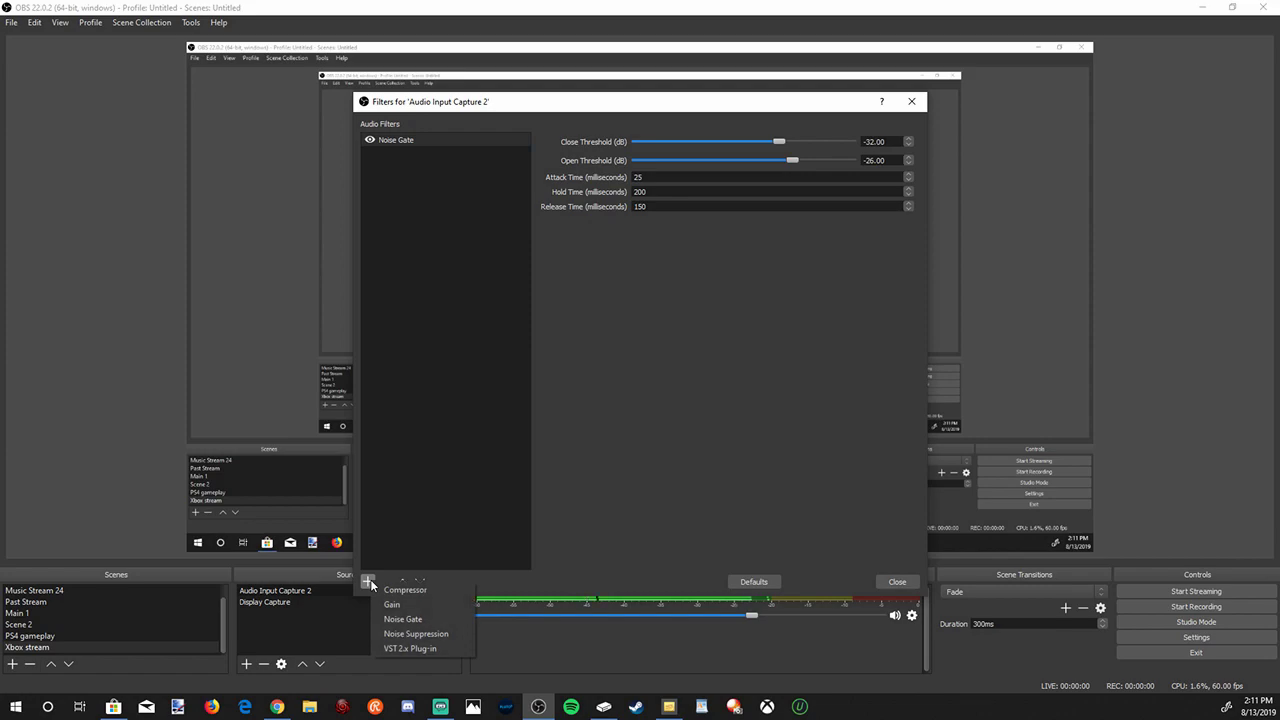
{"action": "left_click", "coordinate": [414, 634]}
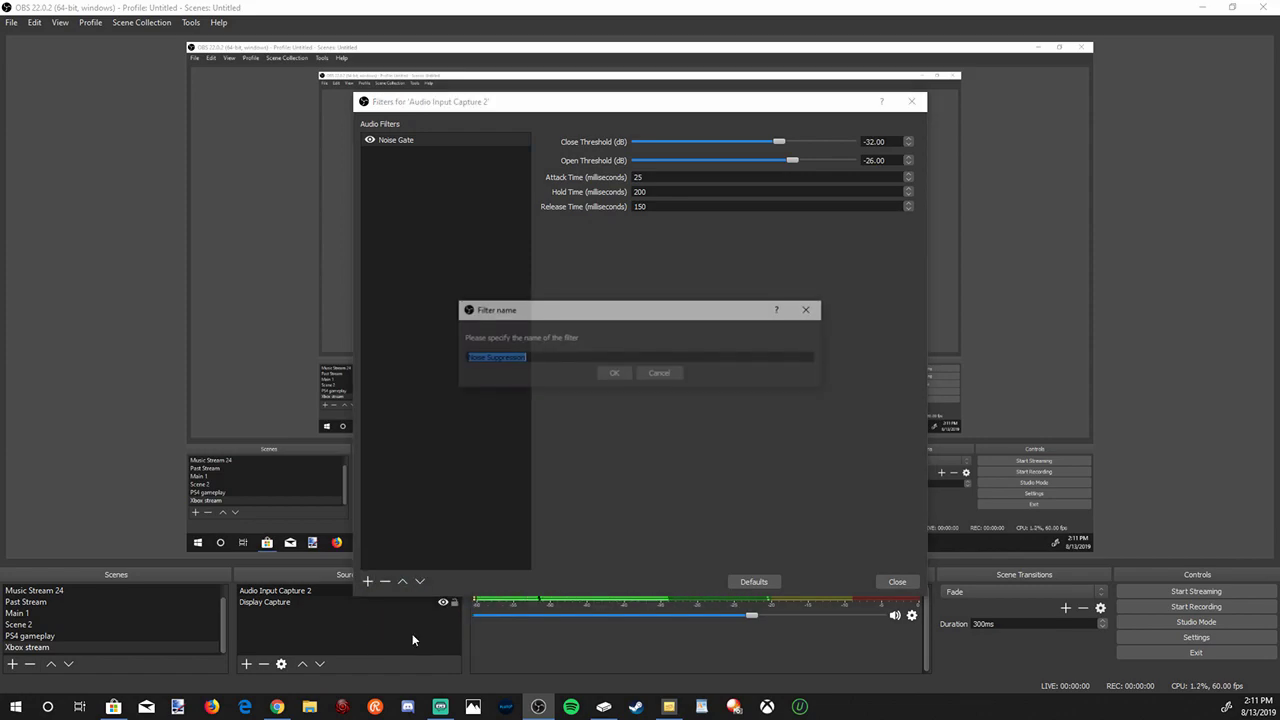
{"action": "left_click", "coordinate": [609, 375]}
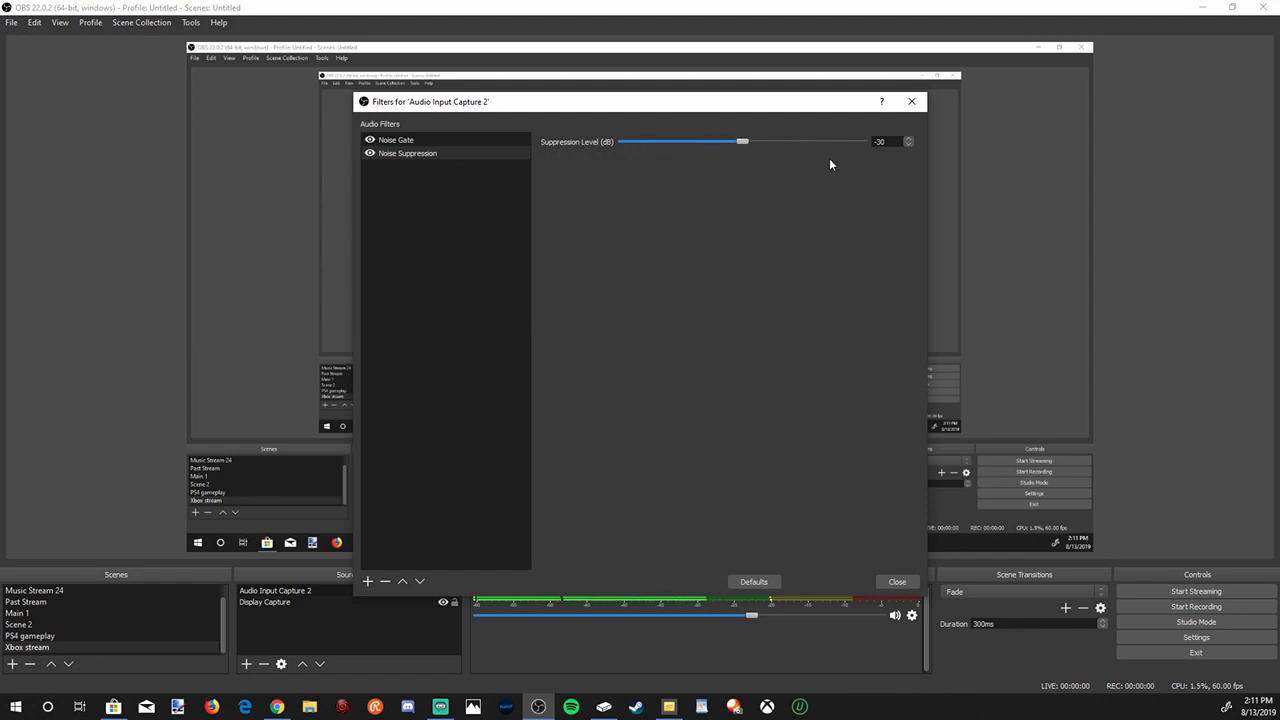
{"action": "left_click", "coordinate": [368, 581]}
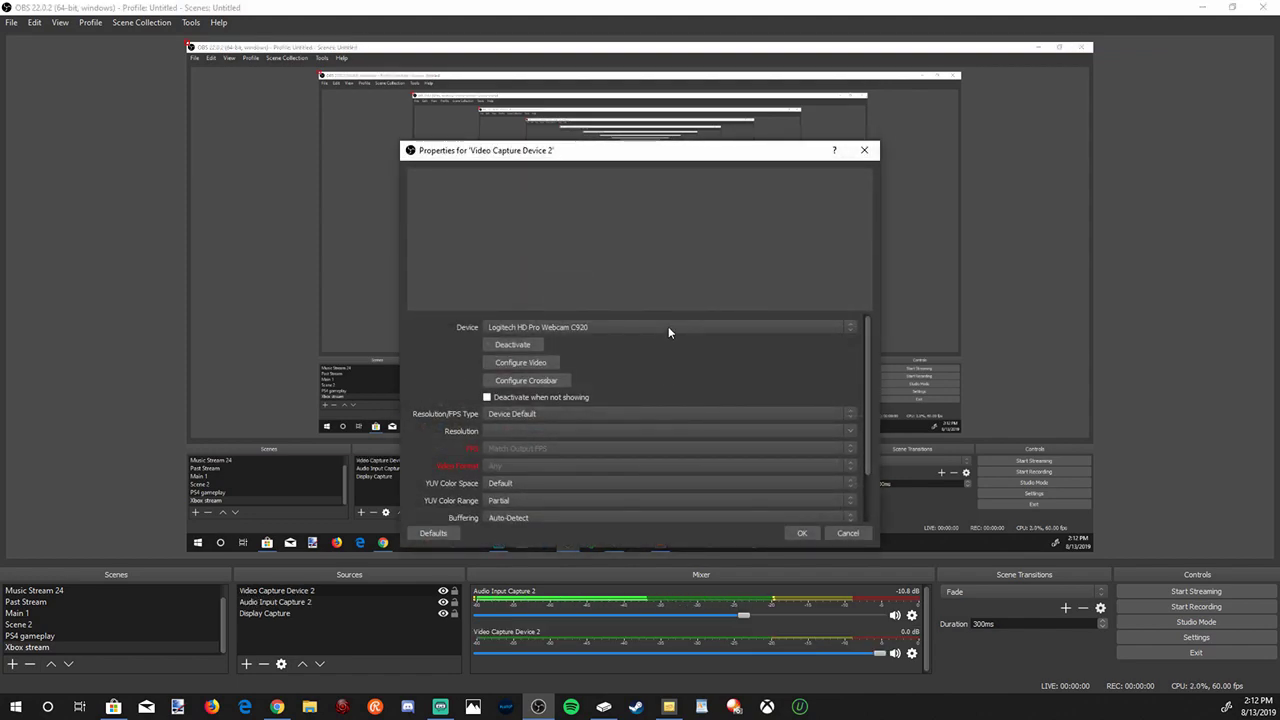
Scroll down and back up to check the added Logitech HD Pro Webcam C920 source.
{"action": "scroll", "coordinate": [681, 451], "scroll_direction": "down", "scroll_amount": 3}
{"action": "scroll", "coordinate": [681, 451], "scroll_direction": "up", "scroll_amount": 2}
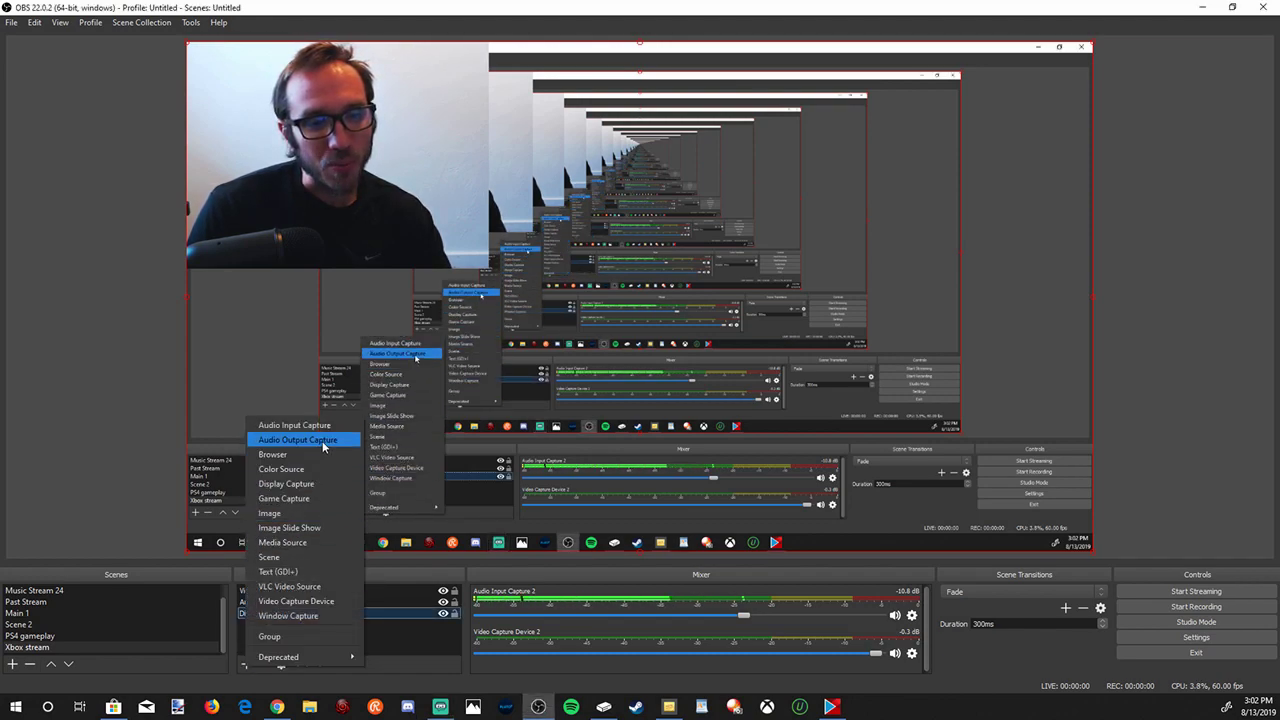
Create a new Audio Output Capture source with Speakers (VIA HD Audio) as its device.
{"action": "left_click", "coordinate": [322, 441]}
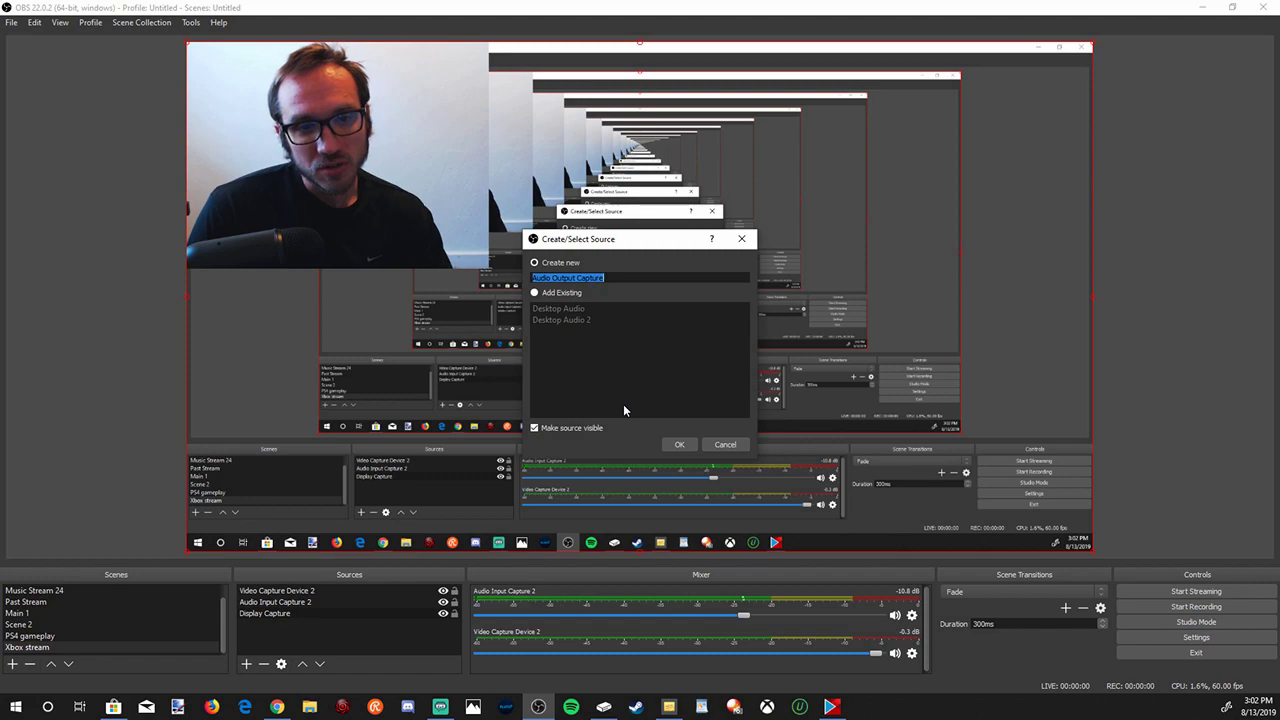
{"action": "left_click", "coordinate": [680, 445]}
{"action": "left_click", "coordinate": [563, 182]}
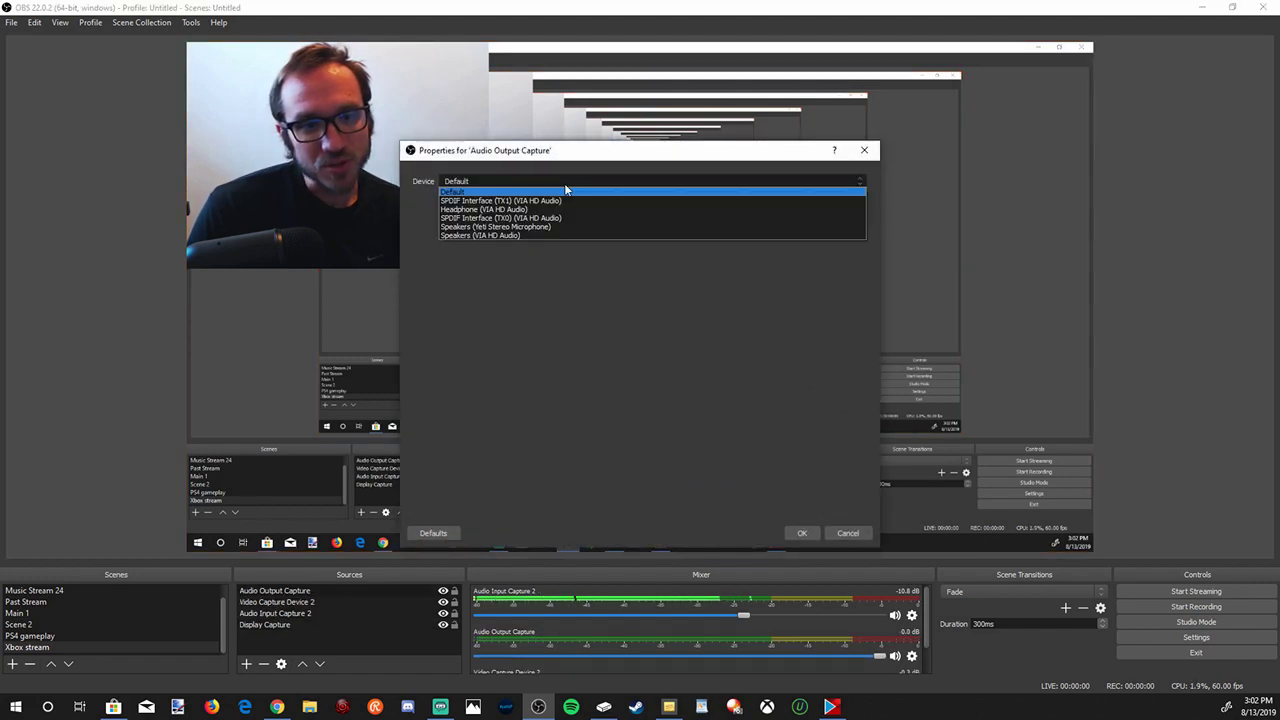
{"action": "left_click", "coordinate": [564, 235]}
{"action": "left_click", "coordinate": [720, 184]}
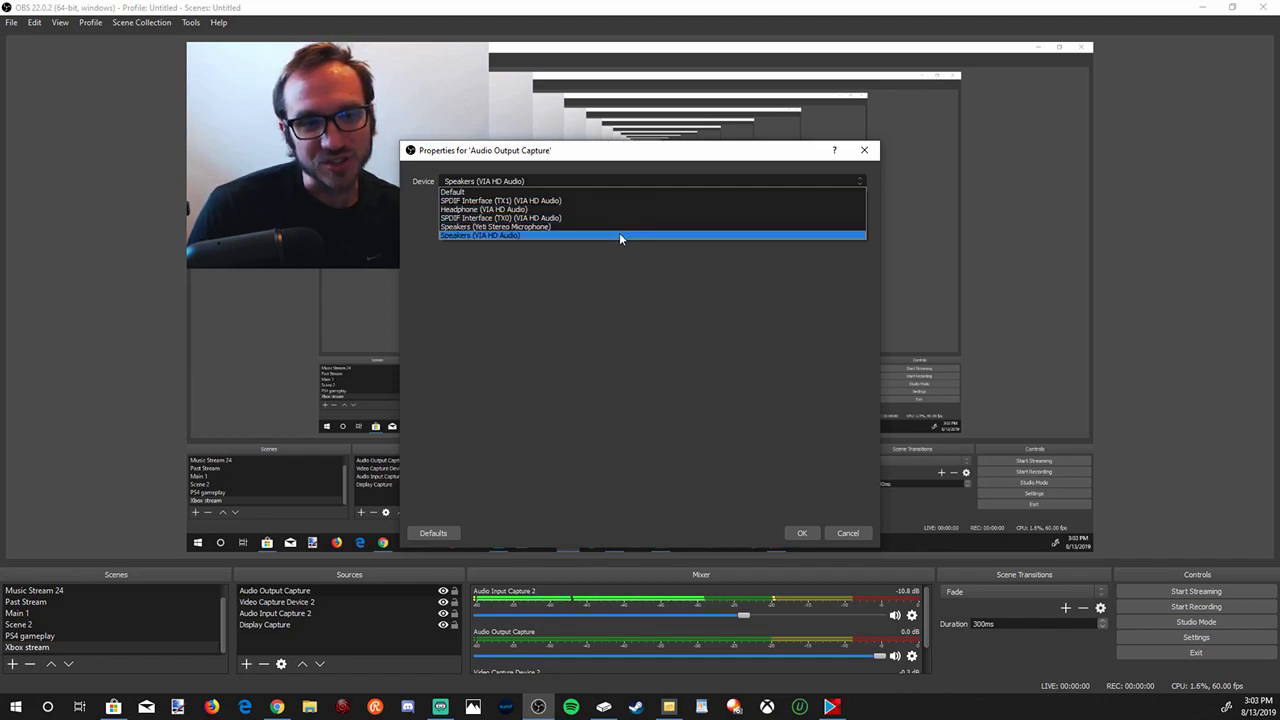
{"action": "left_click", "coordinate": [619, 236]}
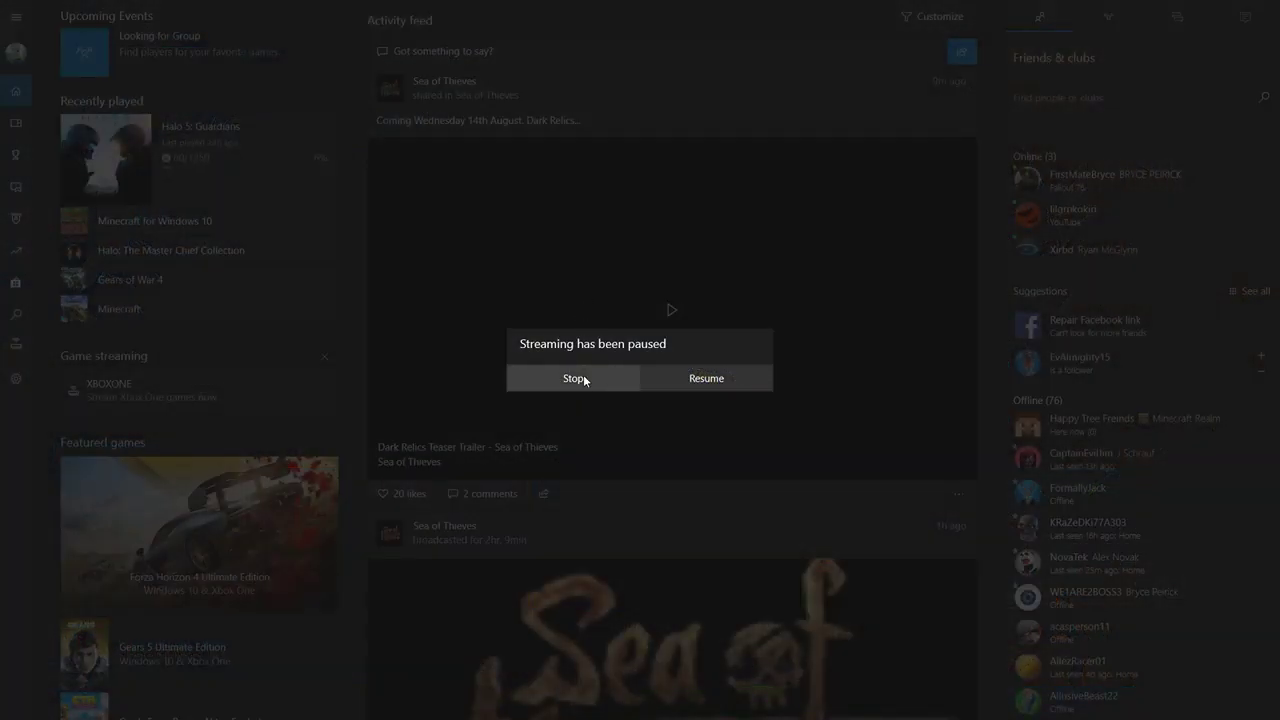
Stop the paused XBOXONE console stream from the 'Streaming has been paused' dialog.
{"action": "left_click", "coordinate": [586, 378]}
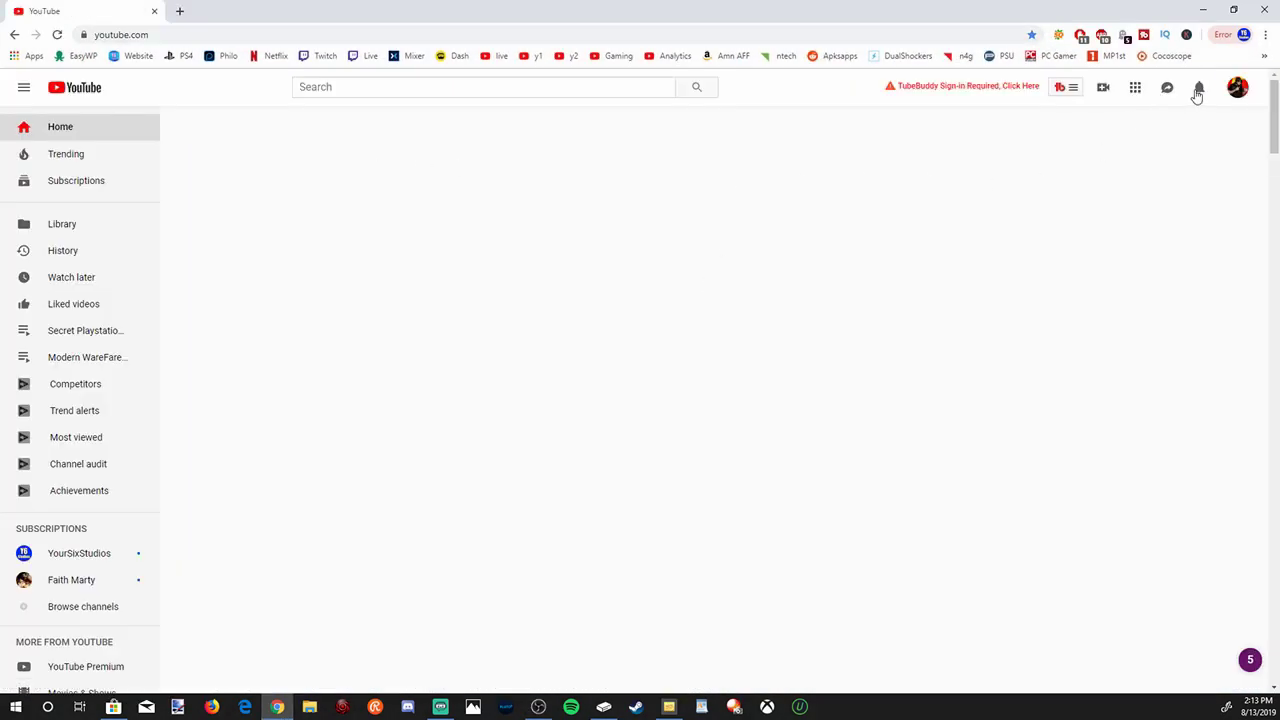
Go to Creator Studio's Live Streaming dashboard from the YouTube account menu.
{"action": "left_click", "coordinate": [1236, 88]}
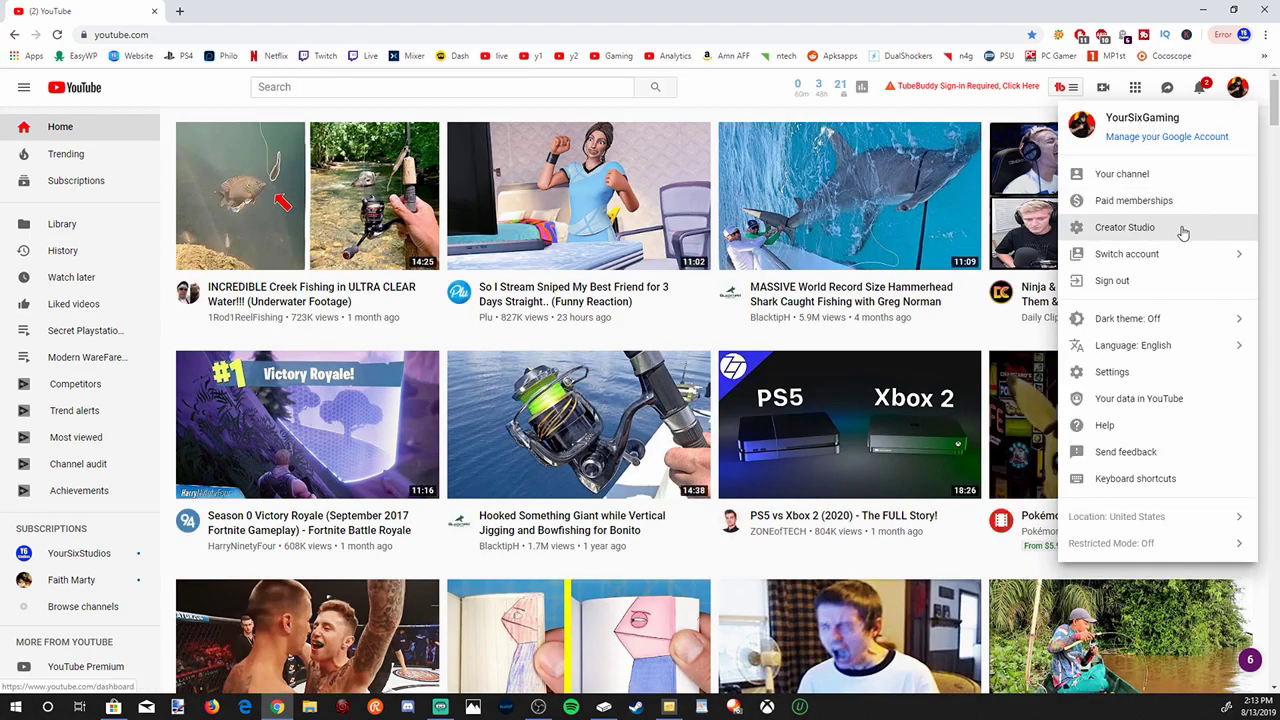
{"action": "left_click", "coordinate": [1182, 230]}
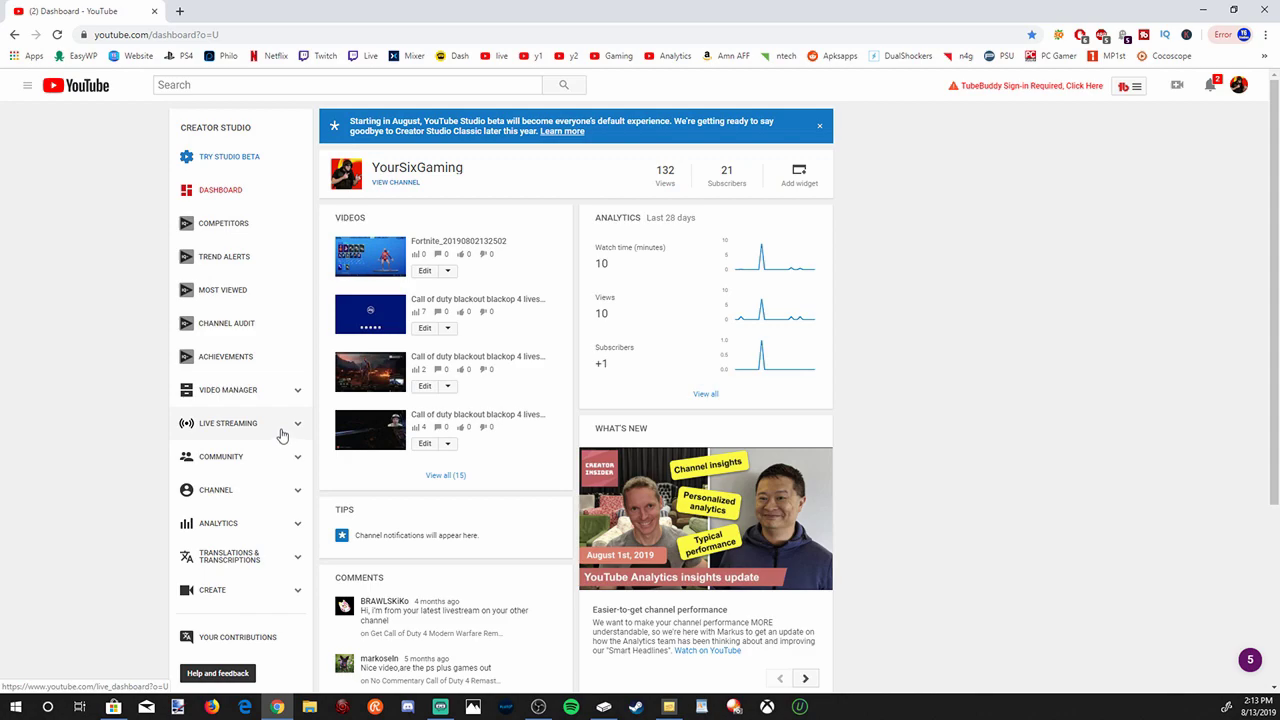
{"action": "left_click", "coordinate": [281, 435]}
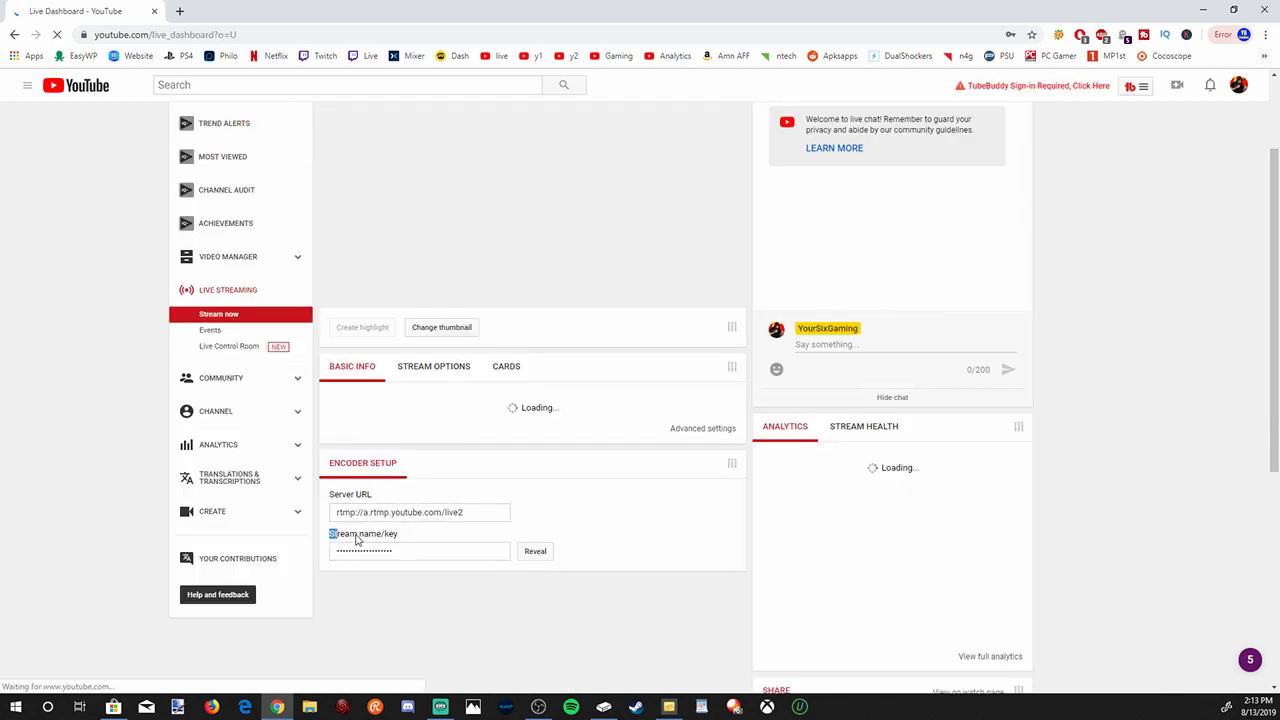
Scroll to Encoder Setup and select the masked stream key to copy it.
{"action": "left_click_drag", "start_coordinate": [331, 534], "coordinate": [400, 537]}
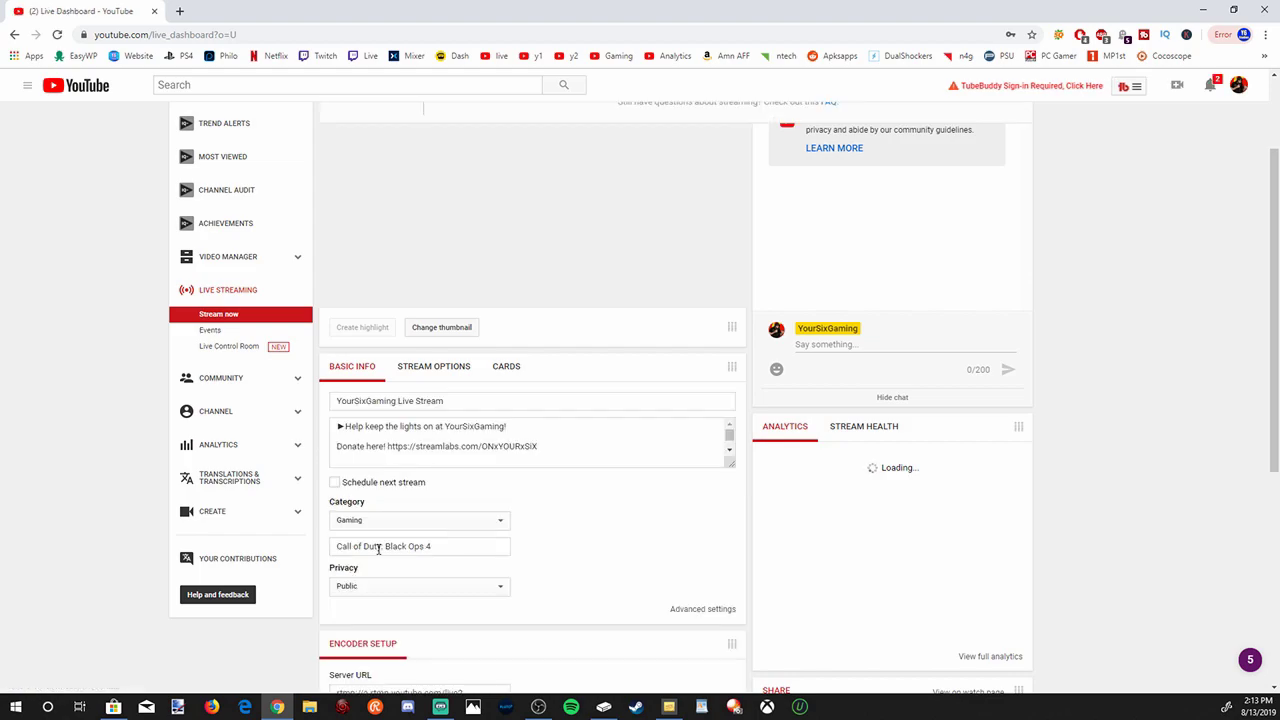
{"action": "scroll", "coordinate": [478, 512], "scroll_direction": "down", "scroll_amount": 4}
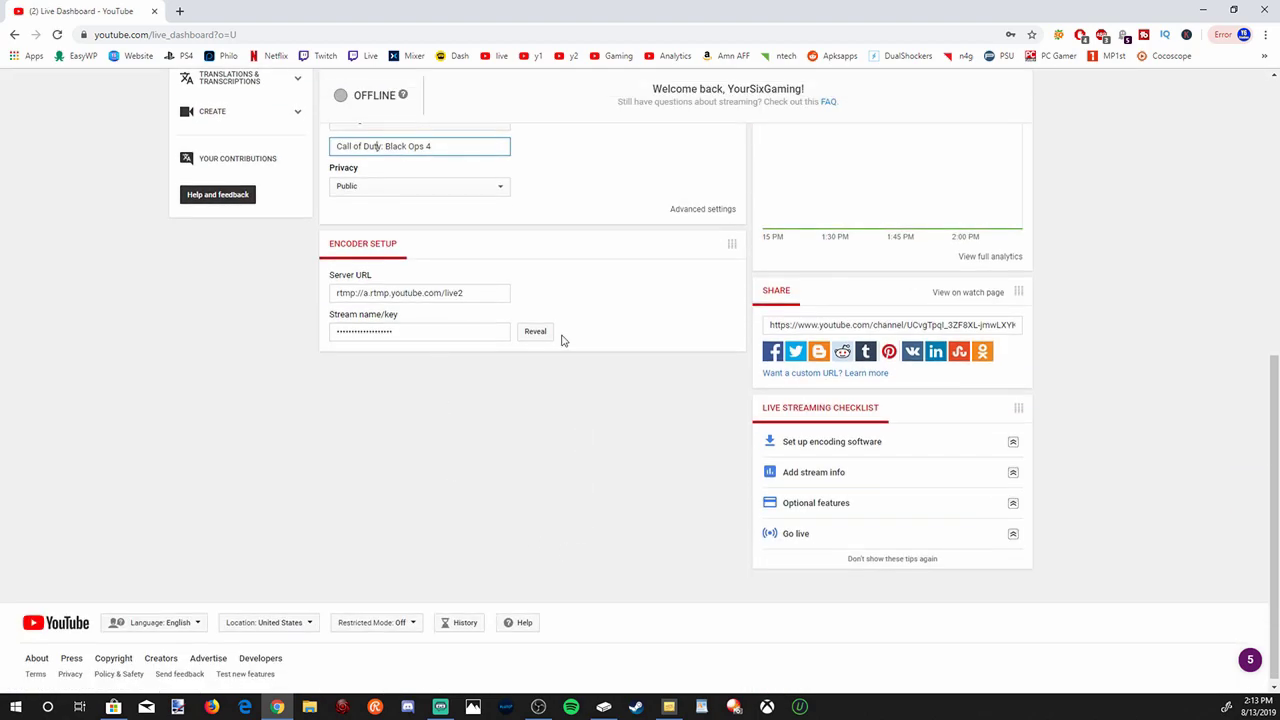
{"action": "left_click", "coordinate": [455, 332]}
{"action": "right_click", "coordinate": [455, 334]}
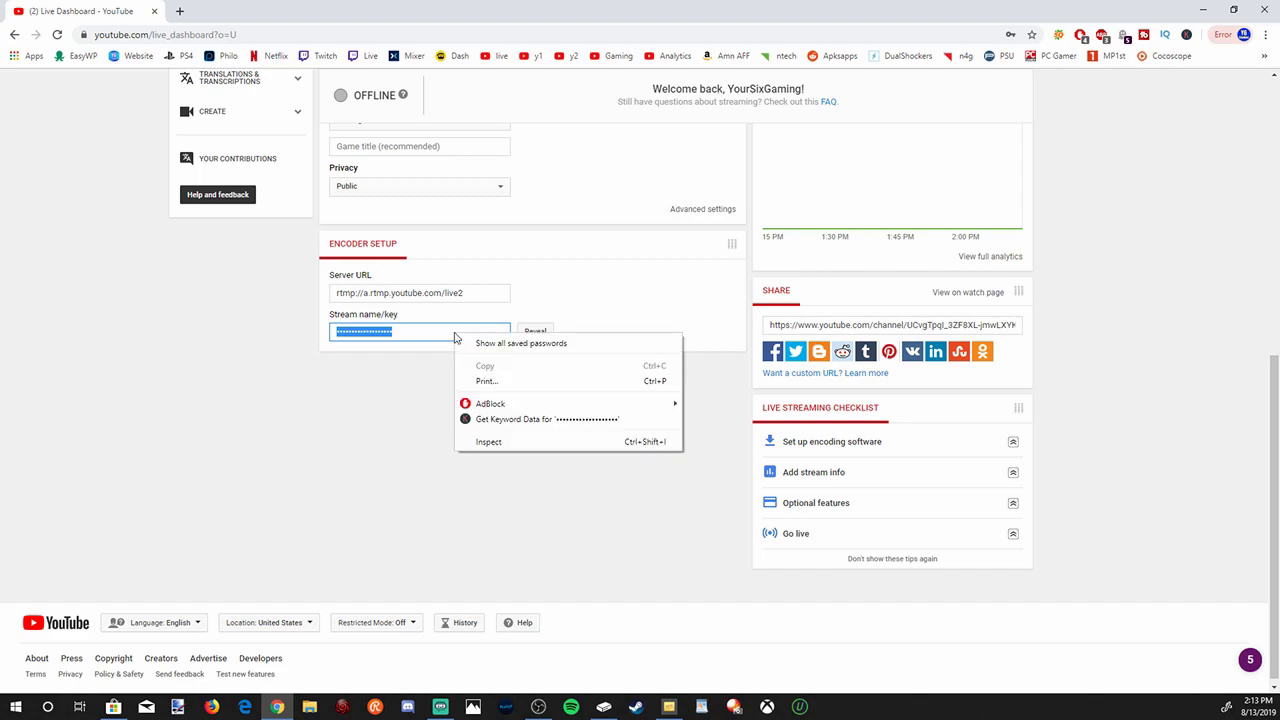
{"action": "left_click", "coordinate": [409, 383]}
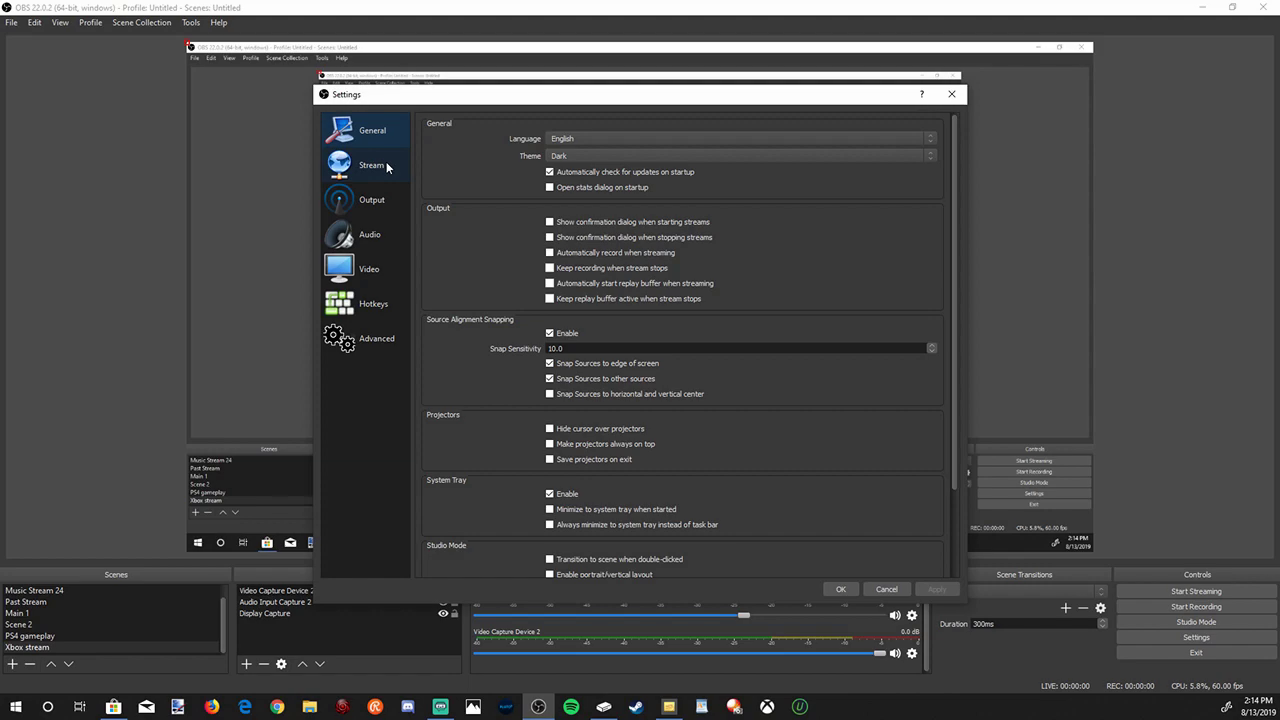
Set the Stream service to YouTube / YouTube Gaming and paste in the channel's stream key.
{"action": "left_click", "coordinate": [372, 166]}
{"action": "left_click", "coordinate": [759, 158]}
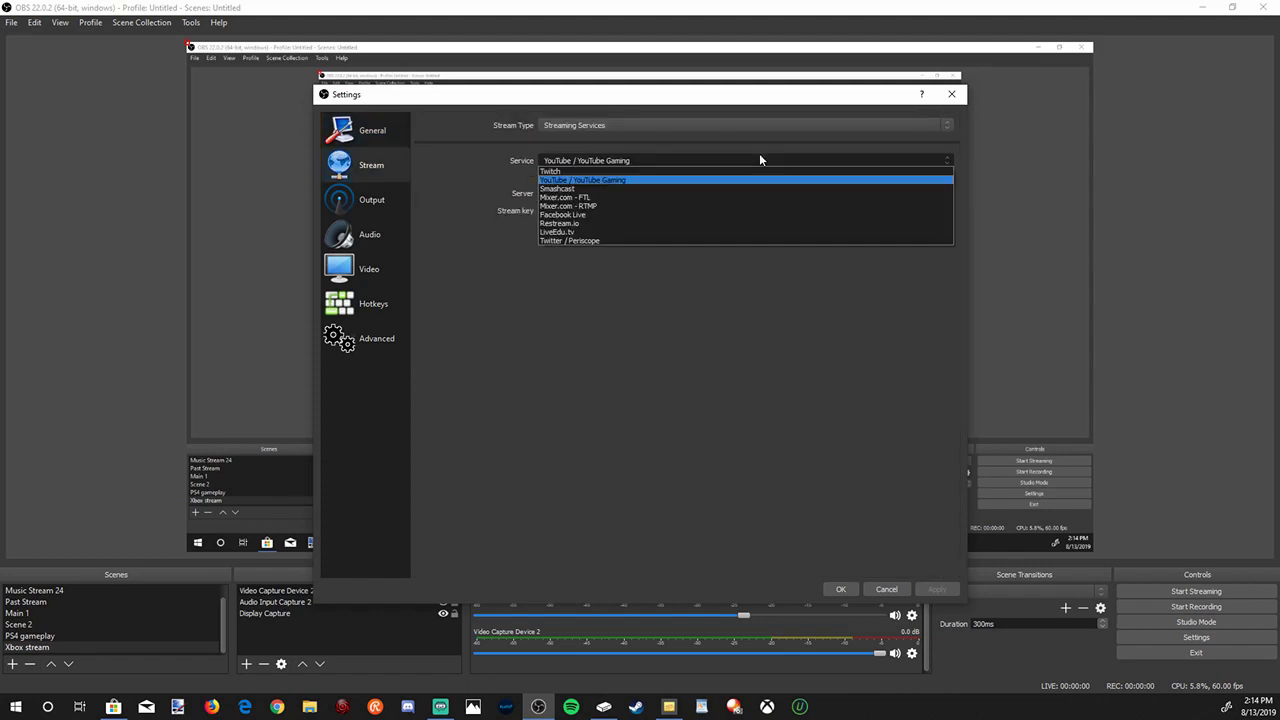
{"action": "left_click", "coordinate": [752, 181]}
{"action": "double_click", "coordinate": [640, 211]}
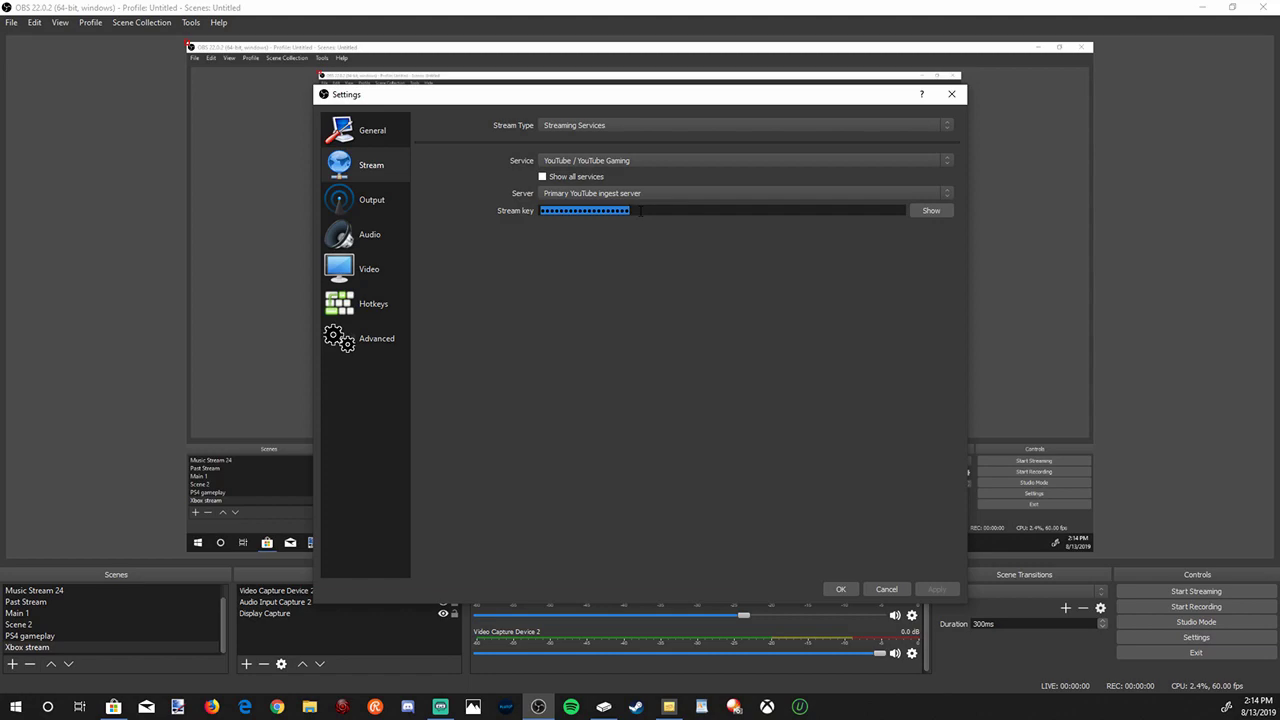
{"action": "key", "text": "ctrl+v"}
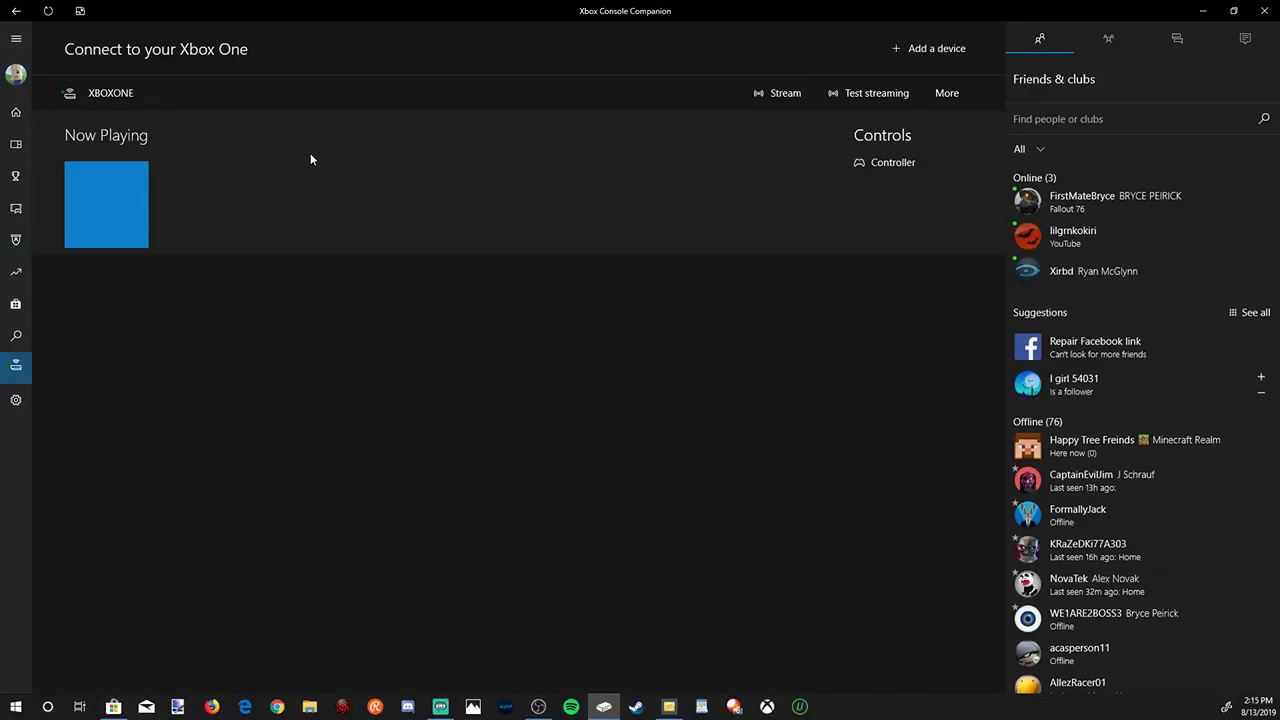
Stream the XBOXONE console to the PC, continuing past the no-controllers prompt.
{"action": "left_click", "coordinate": [783, 93]}
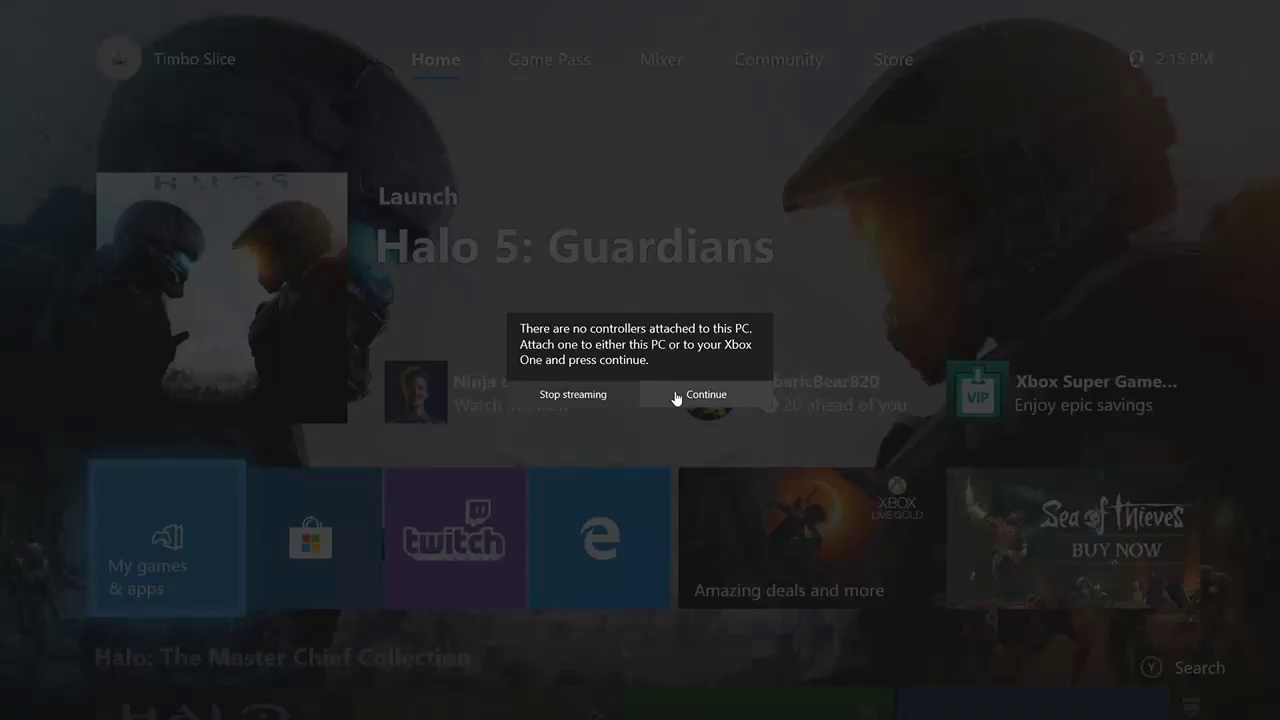
{"action": "left_click", "coordinate": [677, 396]}
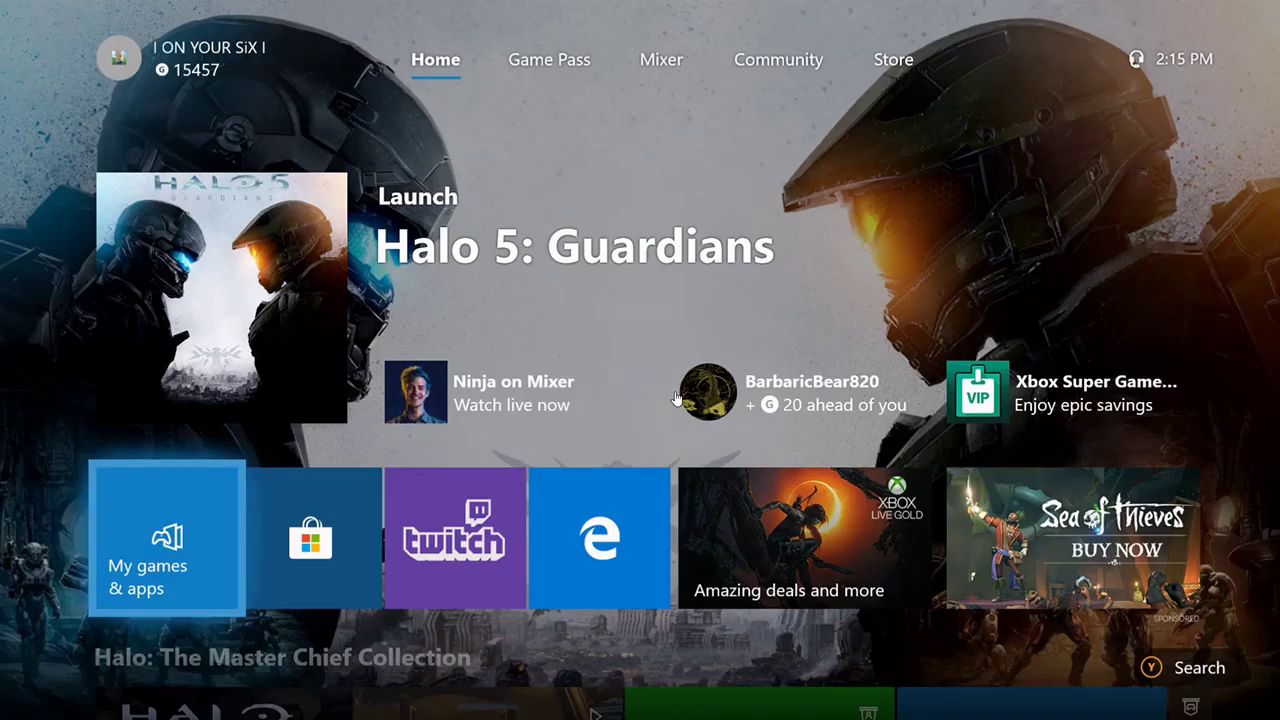